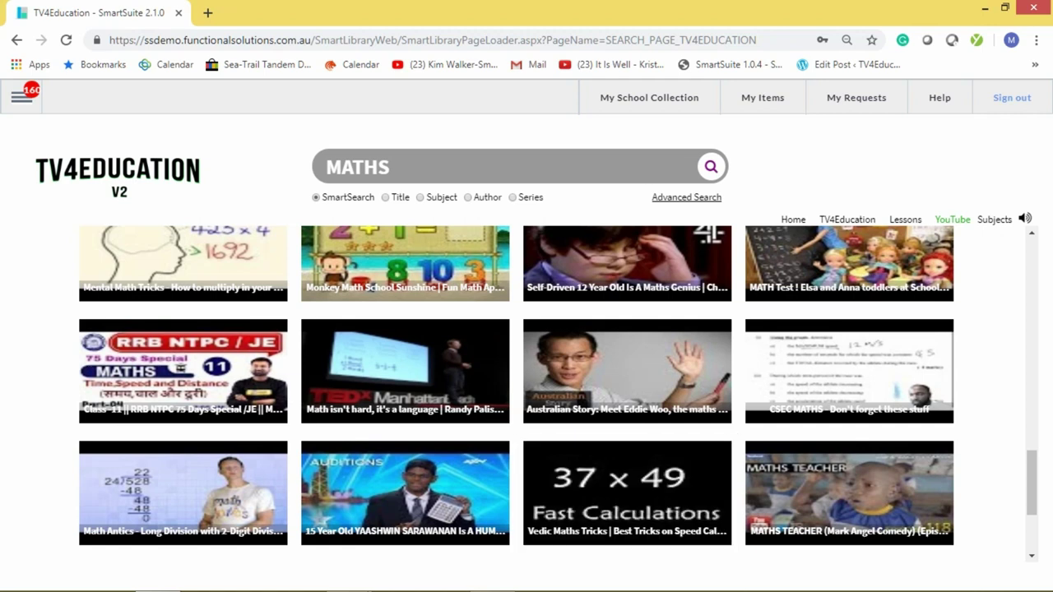
Add the YouTube video "Vedic Maths Tricks | Best Tricks on Speed Calculations" to My Items and close its preview
{"action": "mouse_move", "coordinate": [329, 515]}
{"action": "mouse_move", "coordinate": [604, 481]}
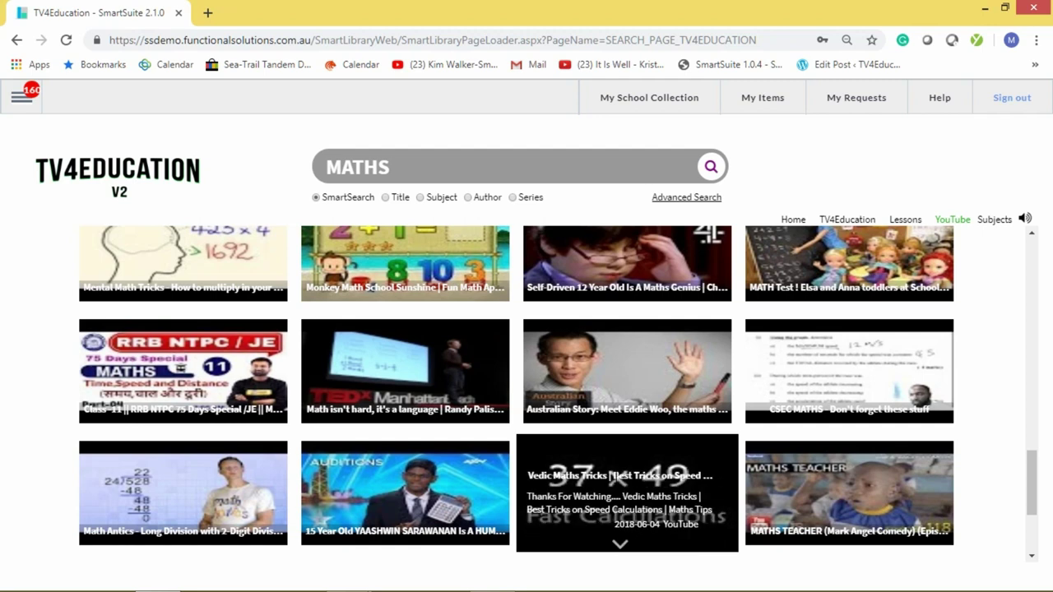
{"action": "left_click", "coordinate": [613, 481]}
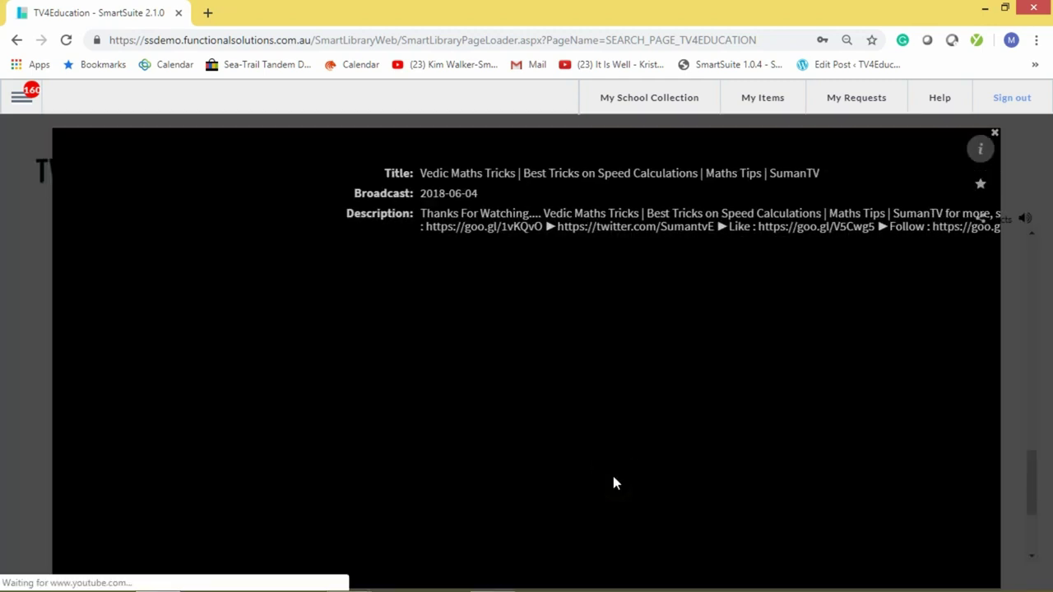
{"action": "left_click", "coordinate": [981, 188]}
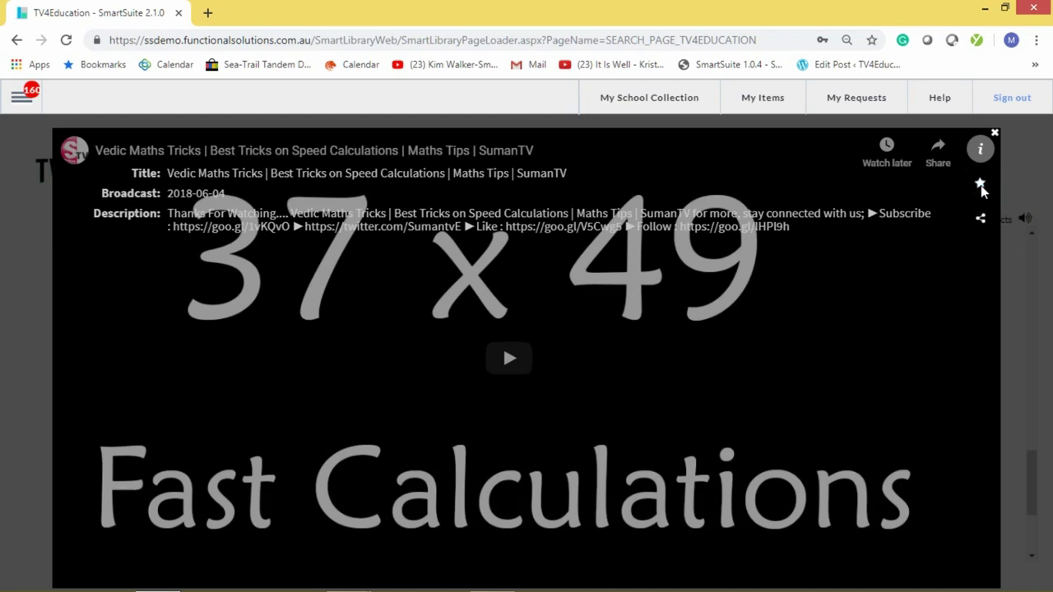
{"action": "left_click", "coordinate": [663, 127]}
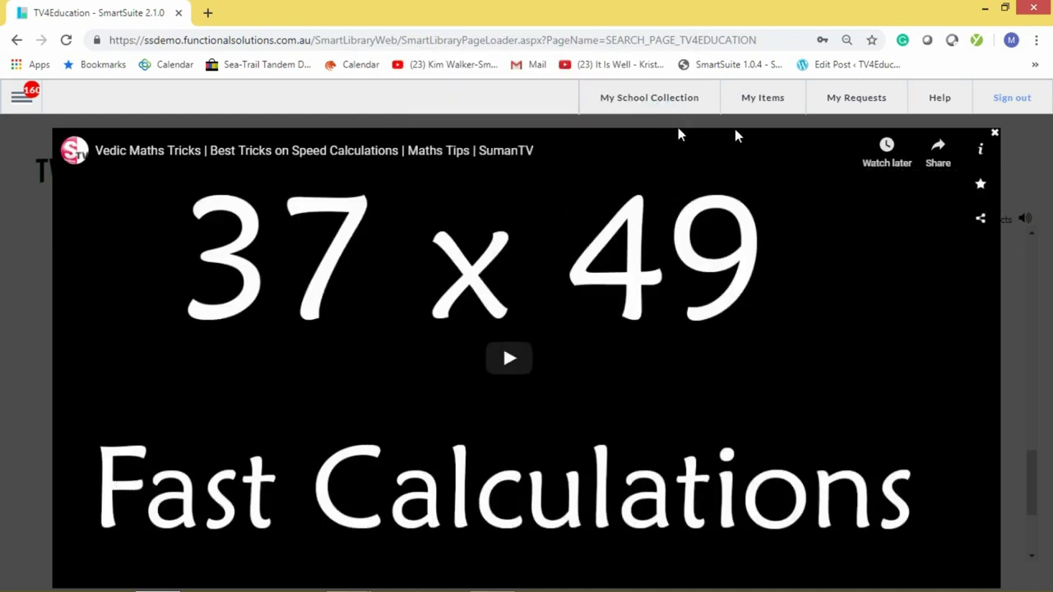
{"action": "left_click", "coordinate": [996, 136]}
Load two more batches of YouTube results for MATHS
{"action": "mouse_move", "coordinate": [839, 427]}
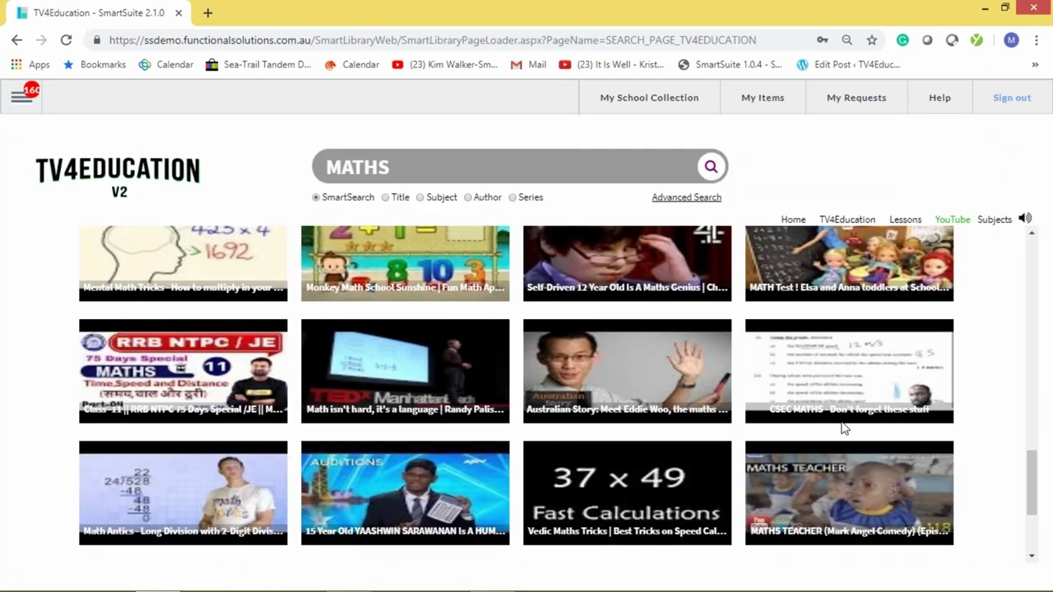
{"action": "scroll", "coordinate": [773, 453], "scroll_direction": "down", "scroll_amount": 3}
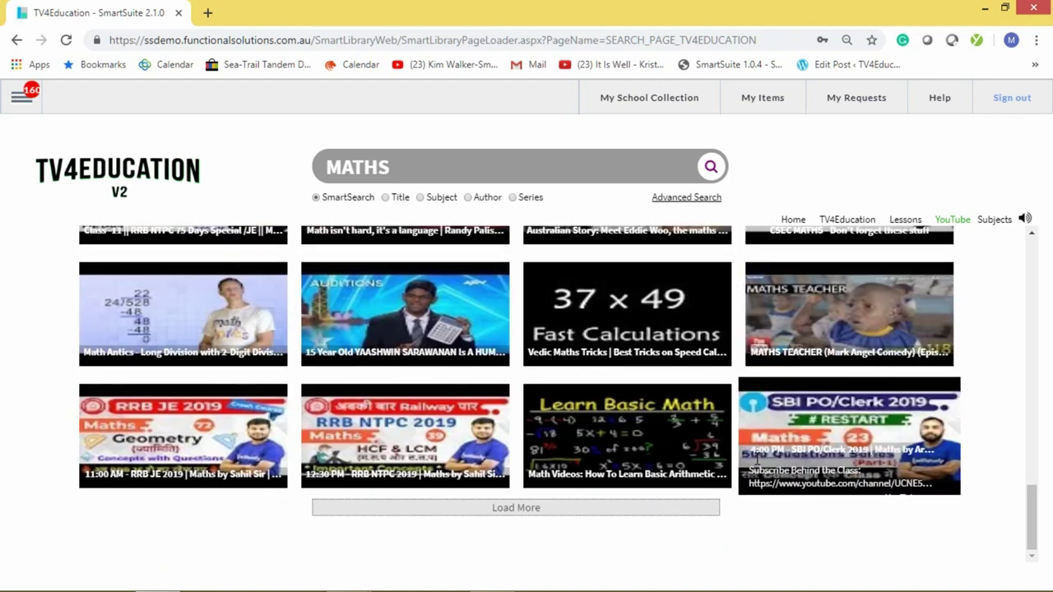
{"action": "left_click", "coordinate": [547, 508]}
{"action": "scroll", "coordinate": [576, 460], "scroll_direction": "down", "scroll_amount": 3}
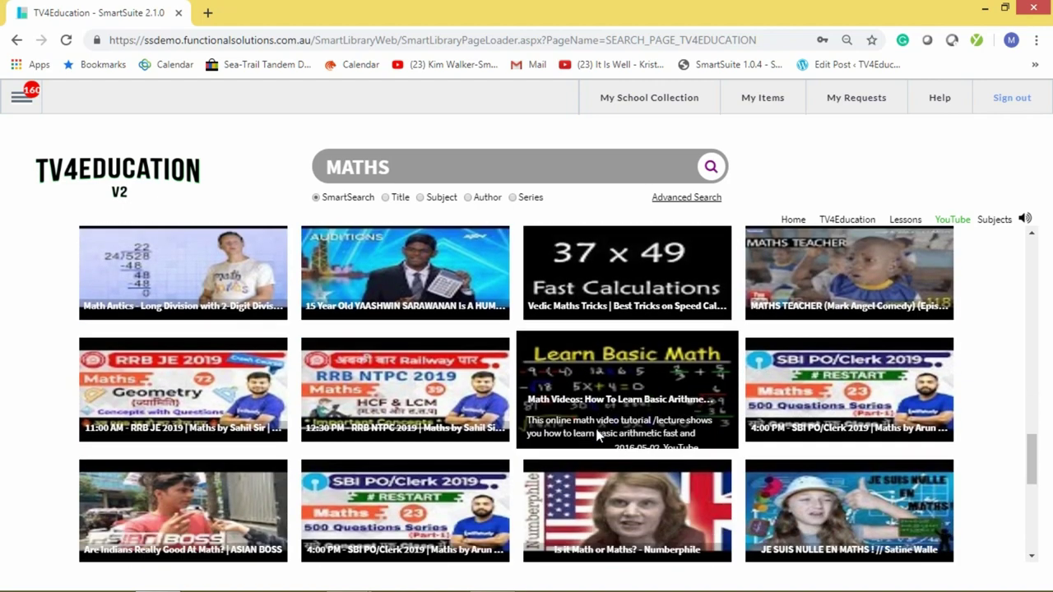
{"action": "scroll", "coordinate": [599, 430], "scroll_direction": "down", "scroll_amount": 1}
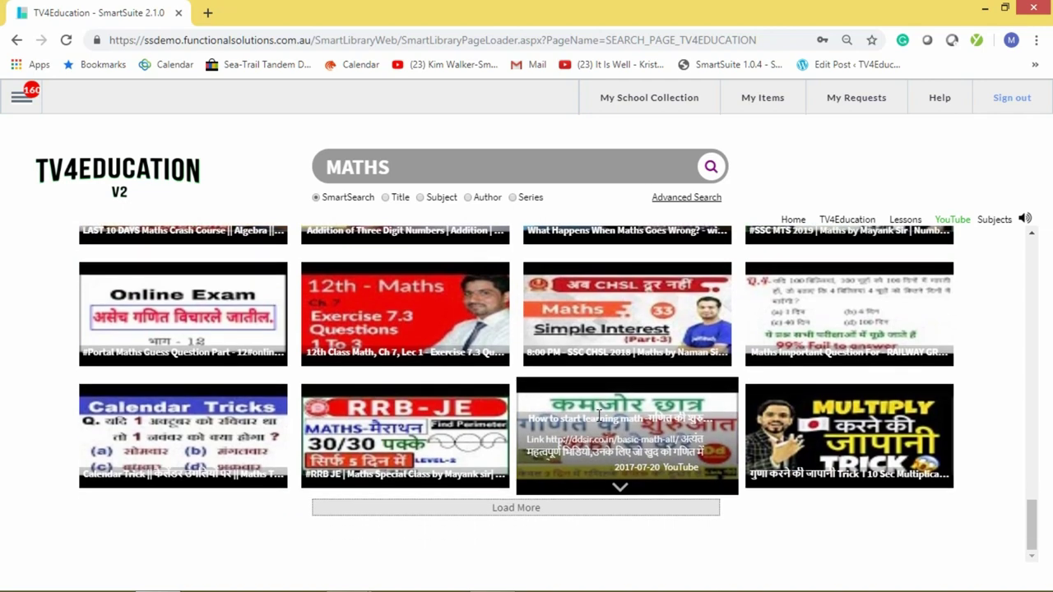
{"action": "left_click", "coordinate": [531, 508]}
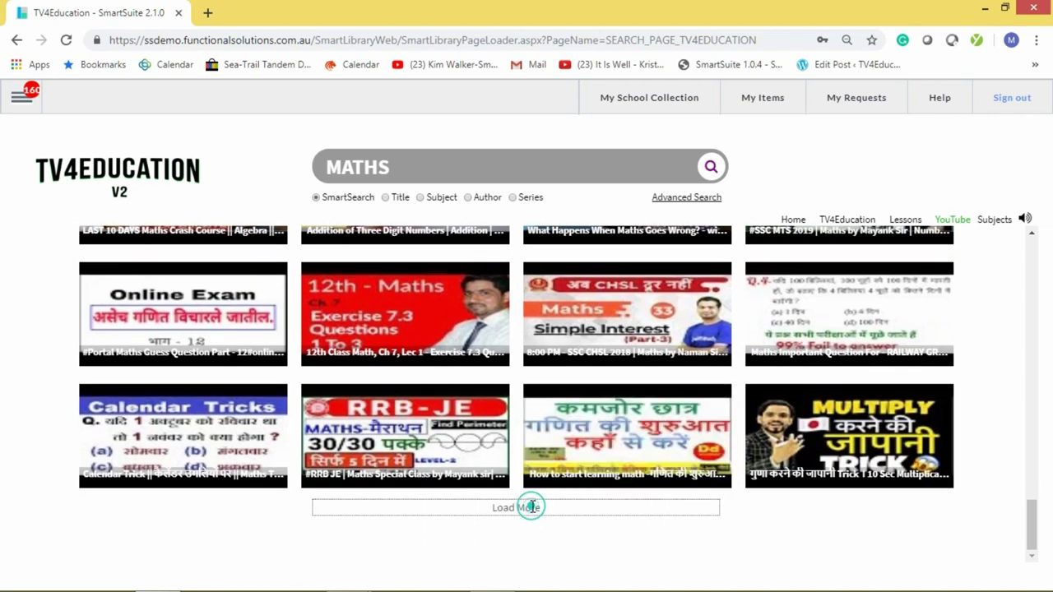
{"action": "scroll", "coordinate": [532, 508], "scroll_direction": "down", "scroll_amount": 5}
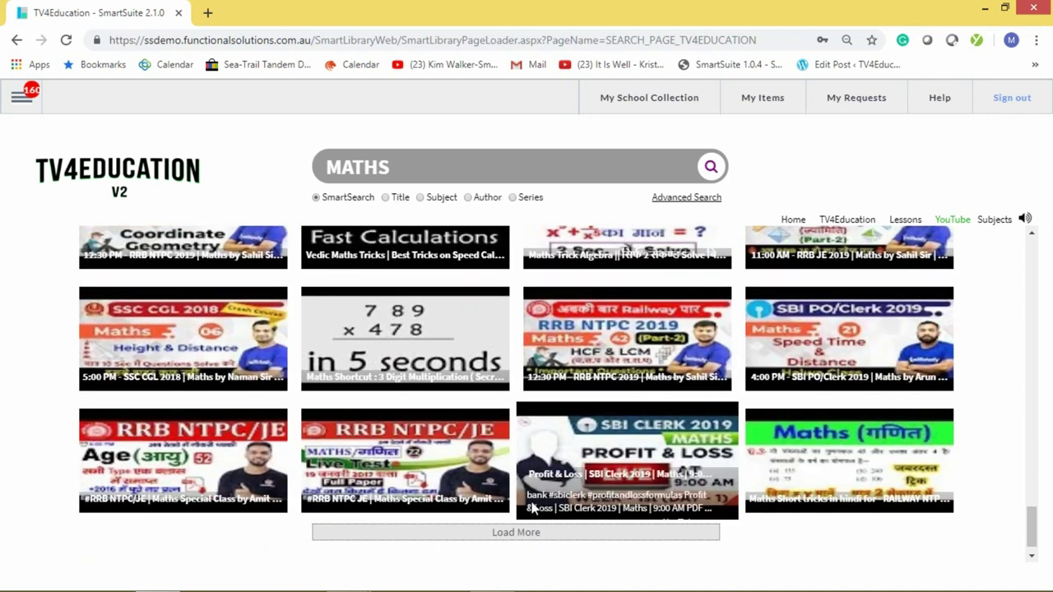
{"action": "scroll", "coordinate": [532, 508], "scroll_direction": "down", "scroll_amount": 1}
Add the YouTube video "Maths Short tricks in hindi" to My Items and close its preview
{"action": "mouse_move", "coordinate": [780, 428]}
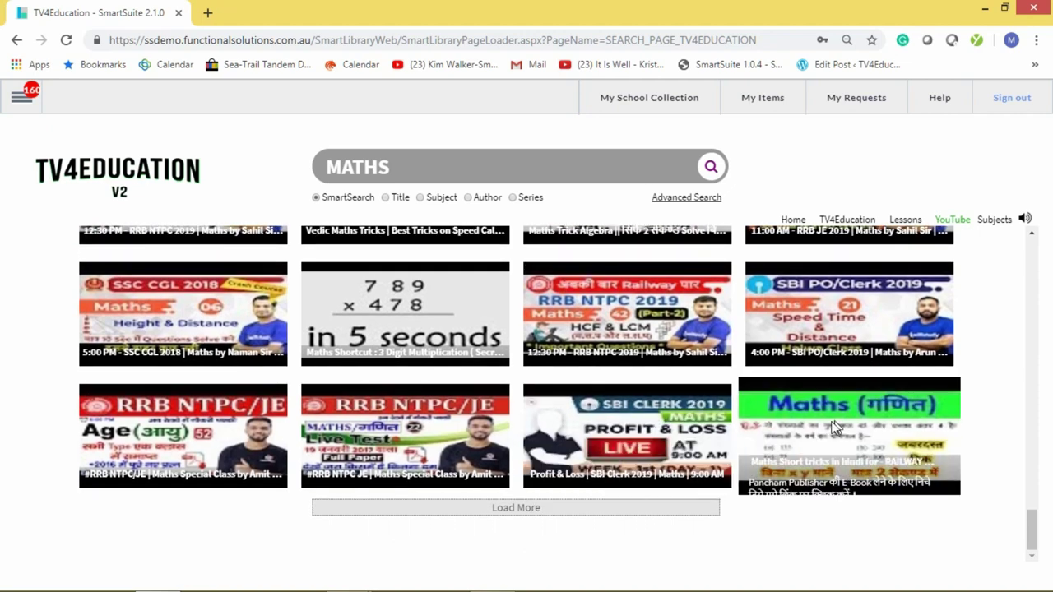
{"action": "left_click", "coordinate": [780, 429]}
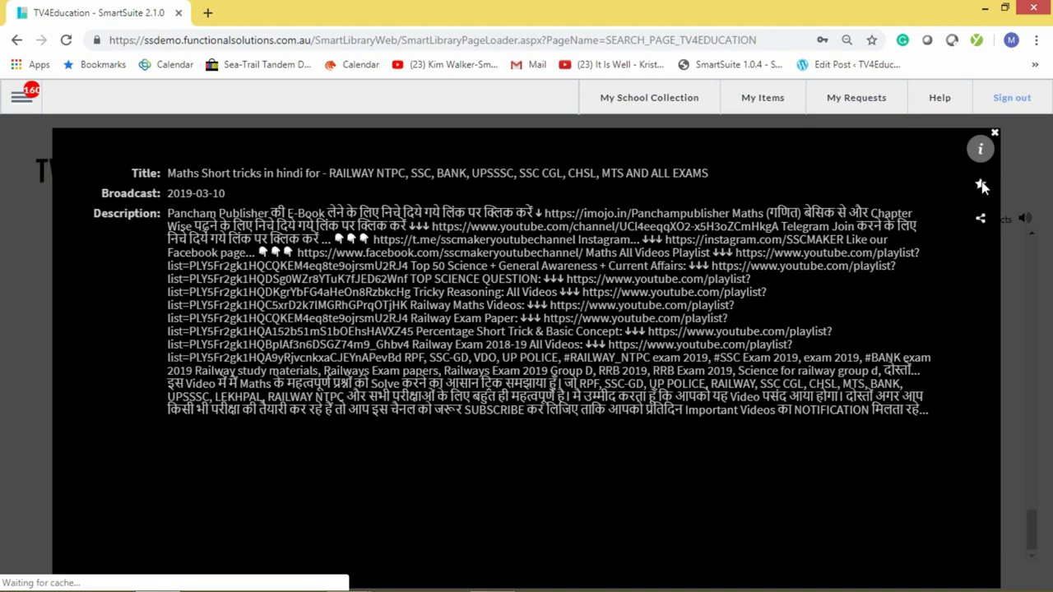
{"action": "left_click", "coordinate": [981, 185]}
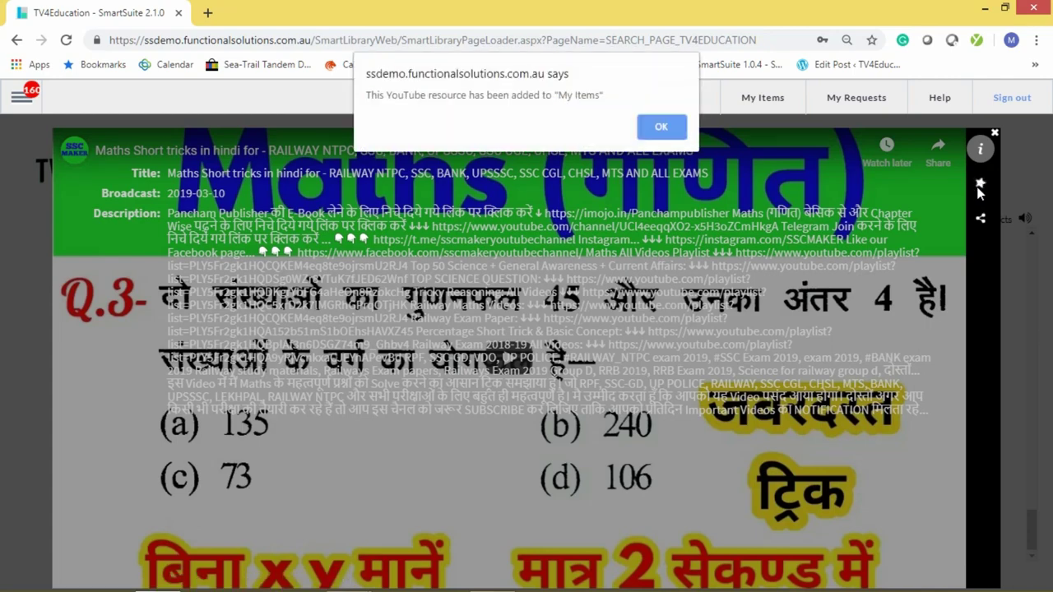
{"action": "left_click", "coordinate": [675, 130]}
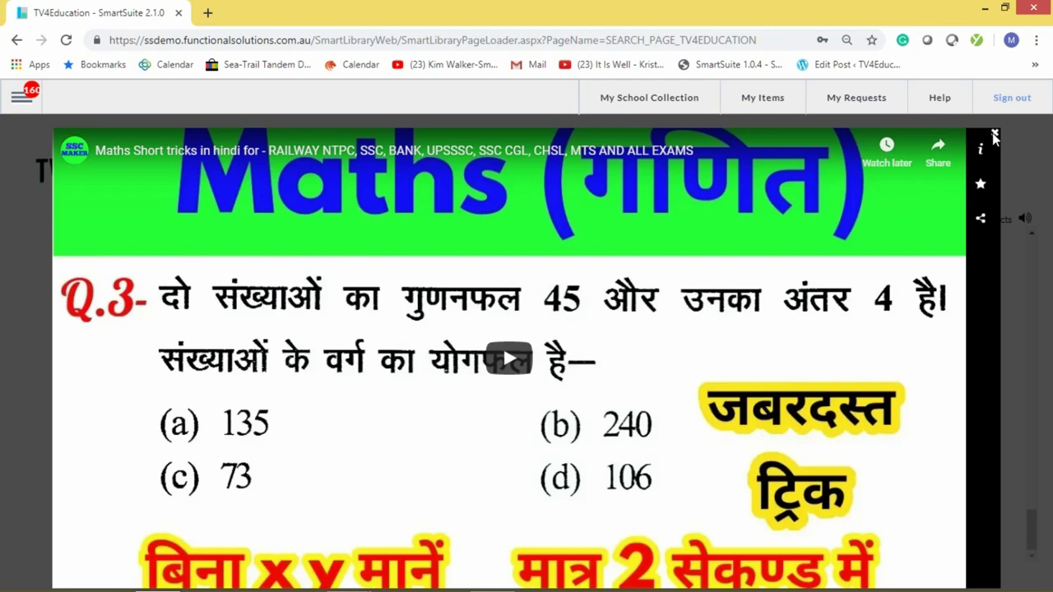
{"action": "left_click", "coordinate": [994, 133]}
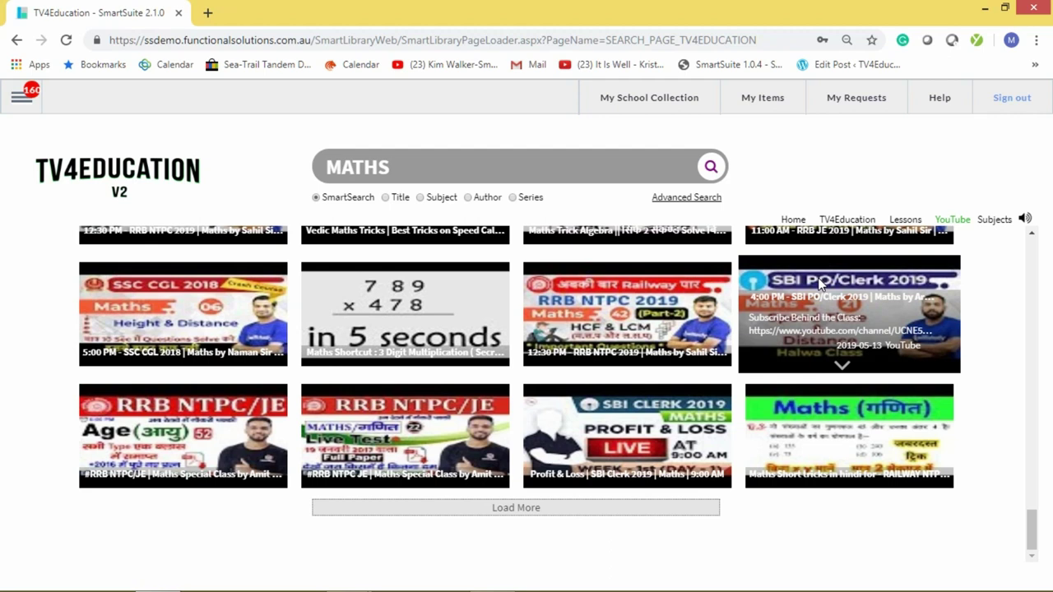
Open My School Collection, enter MATH in the SmartSearch field to view its suggestions, and dismiss them
{"action": "mouse_move", "coordinate": [463, 283]}
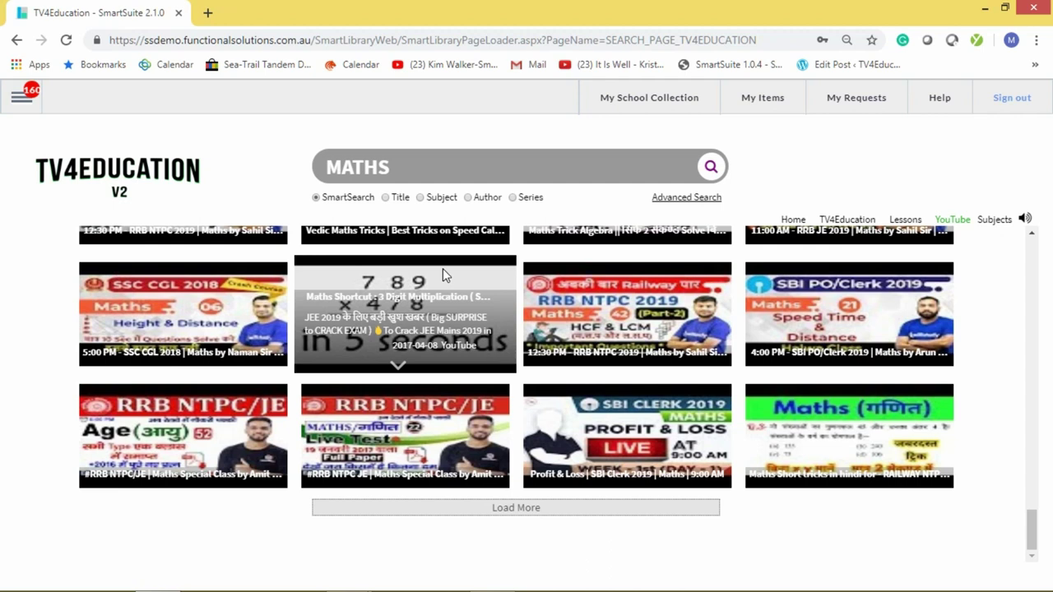
{"action": "left_click", "coordinate": [616, 107]}
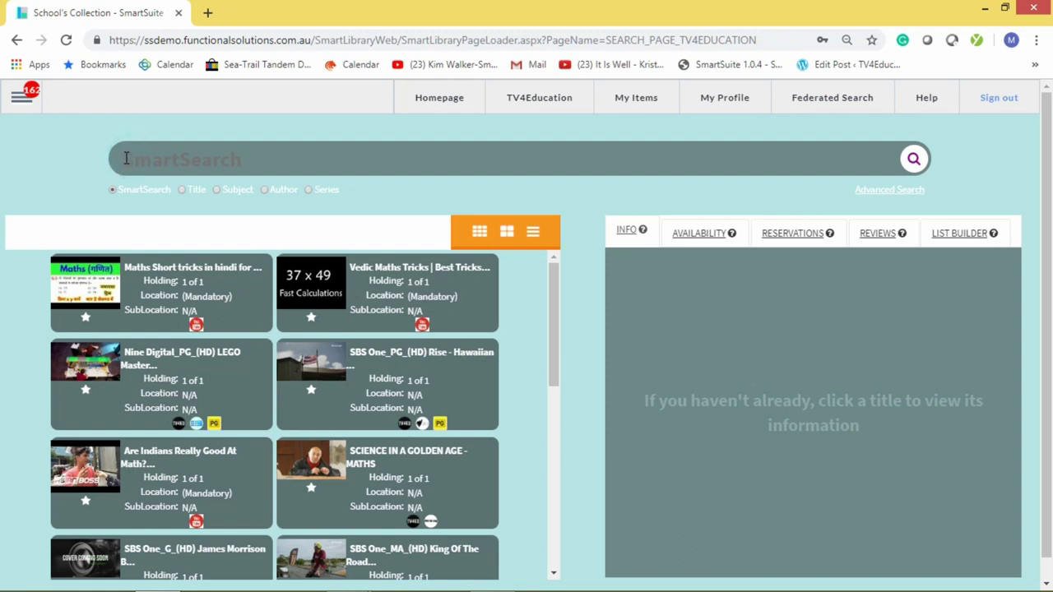
{"action": "type", "text": "MATH"}
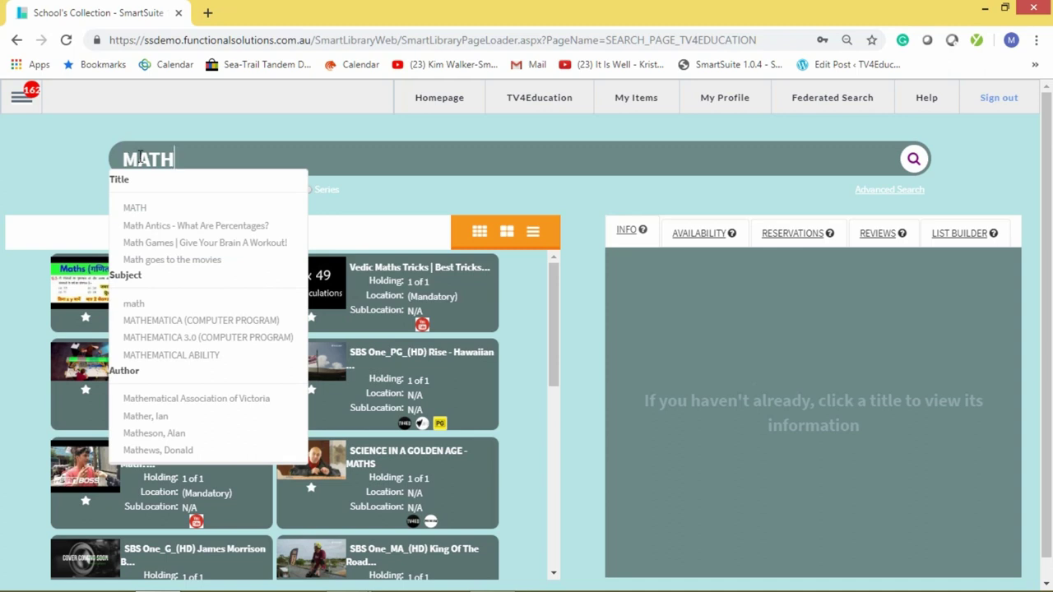
{"action": "left_click", "coordinate": [593, 199]}
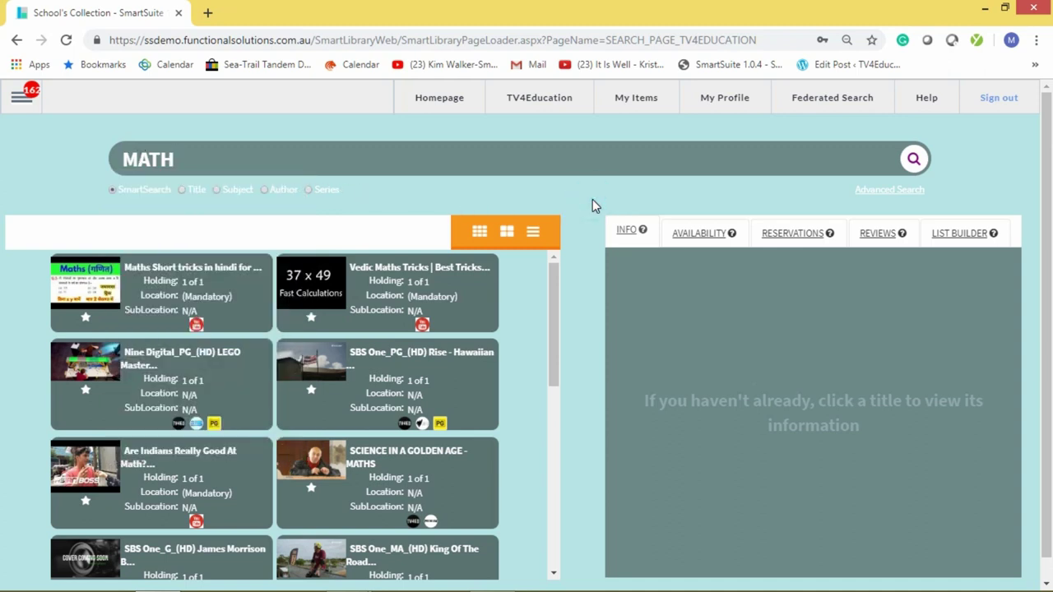
Open My Items and toggle the TV4Education and YouTube categories, leaving TV4Education items hidden and YouTube items shown
{"action": "left_click", "coordinate": [639, 101]}
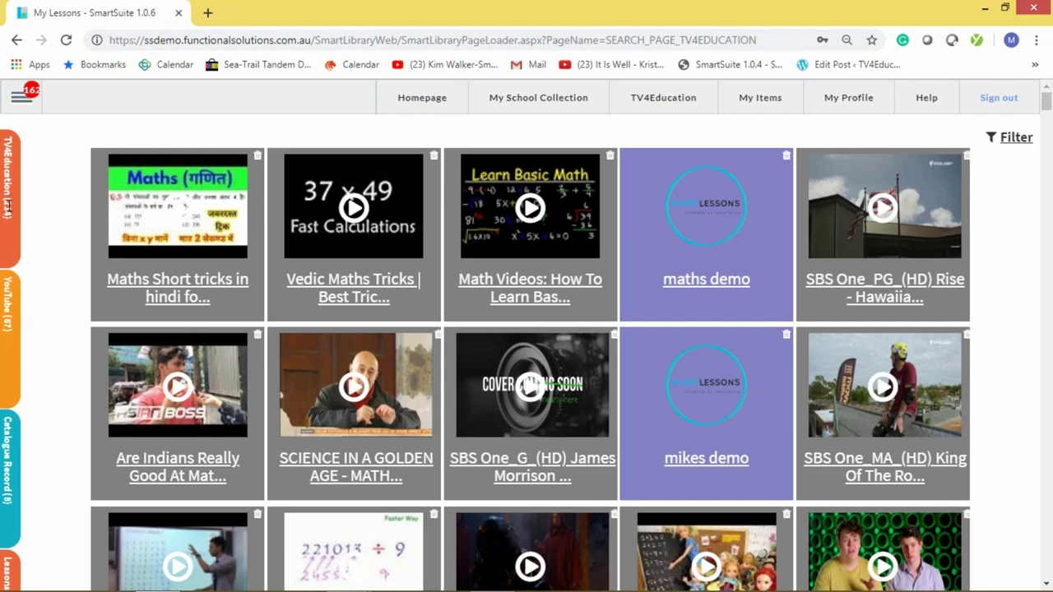
{"action": "left_click", "coordinate": [10, 216]}
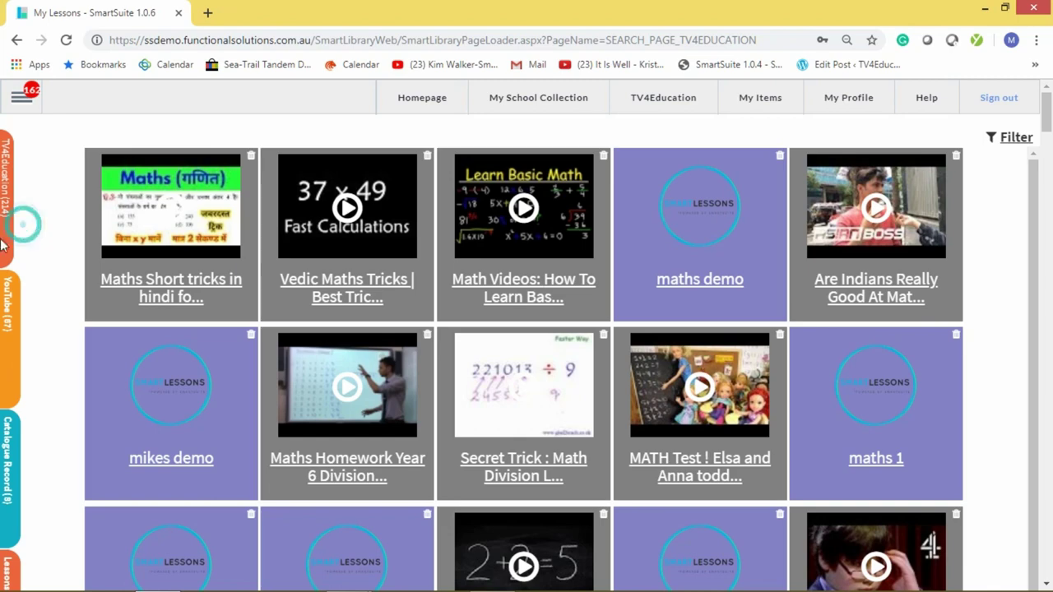
{"action": "left_click", "coordinate": [10, 320]}
{"action": "left_click", "coordinate": [8, 326]}
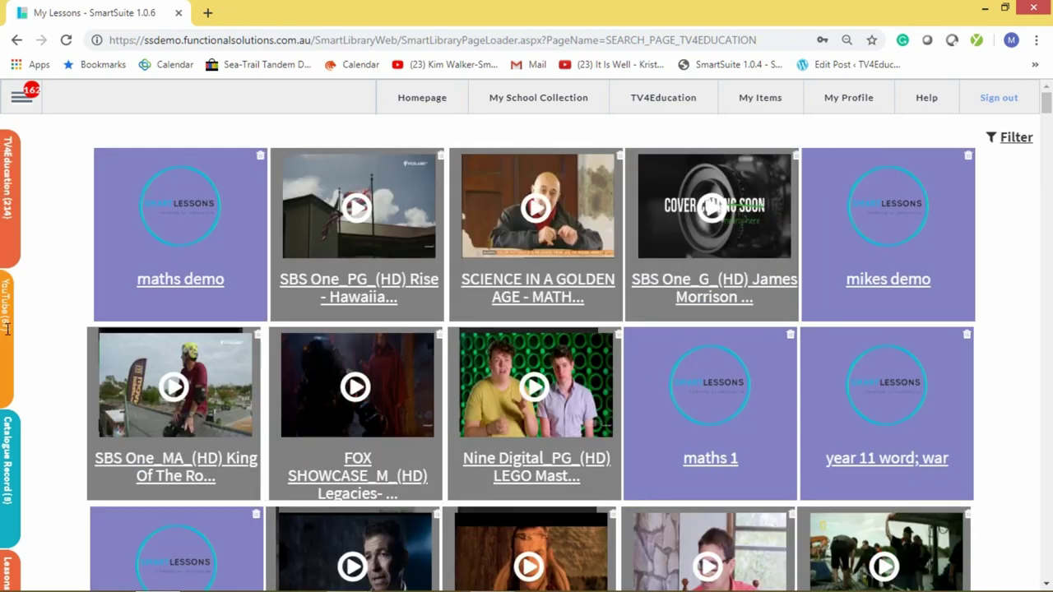
{"action": "left_click", "coordinate": [12, 233]}
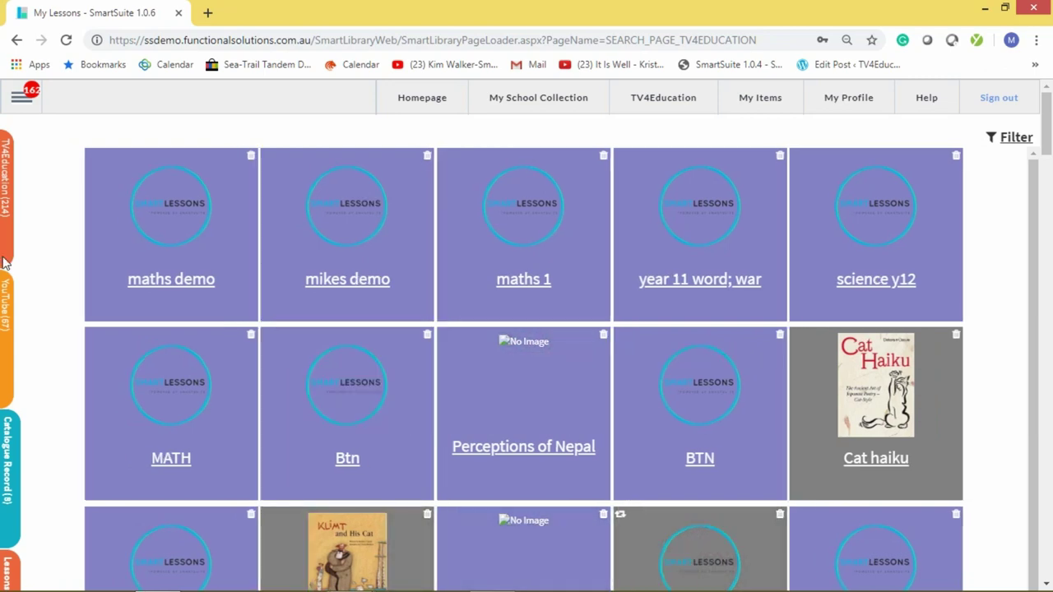
{"action": "left_click", "coordinate": [23, 316]}
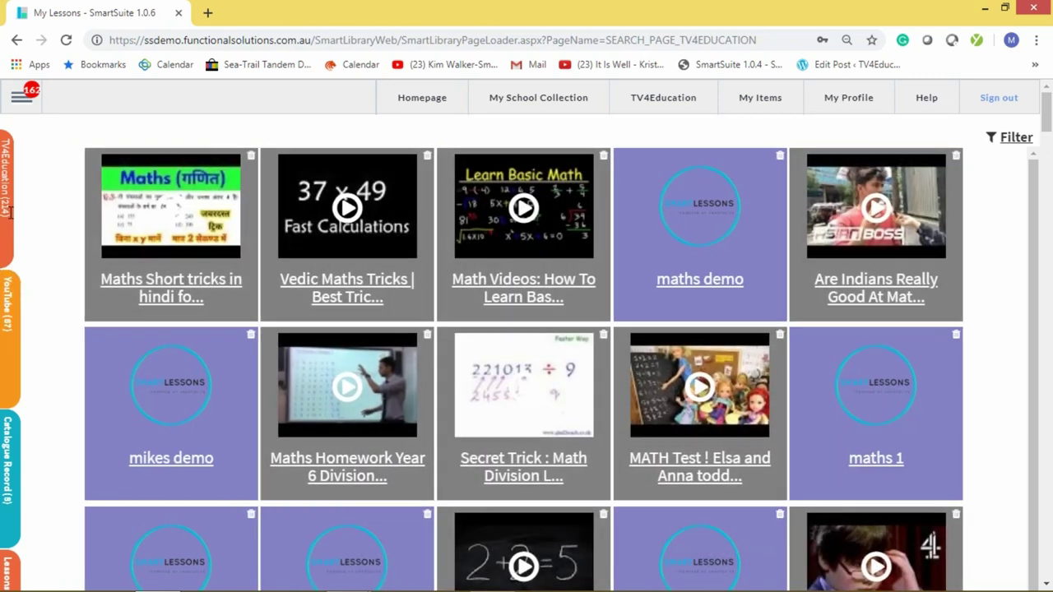
{"action": "left_click", "coordinate": [24, 212]}
Delete the Vedic Maths Tricks, "Math Videos: How To Learn Basic" and "Are Indians Really Good At Math" videos from My Items
{"action": "left_click", "coordinate": [426, 155]}
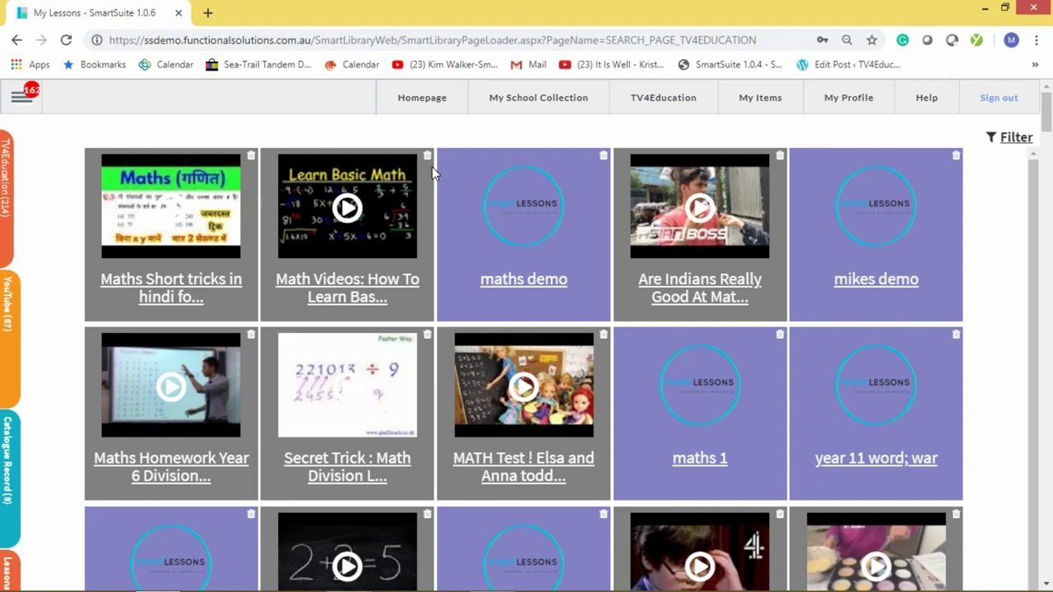
{"action": "left_click", "coordinate": [427, 156]}
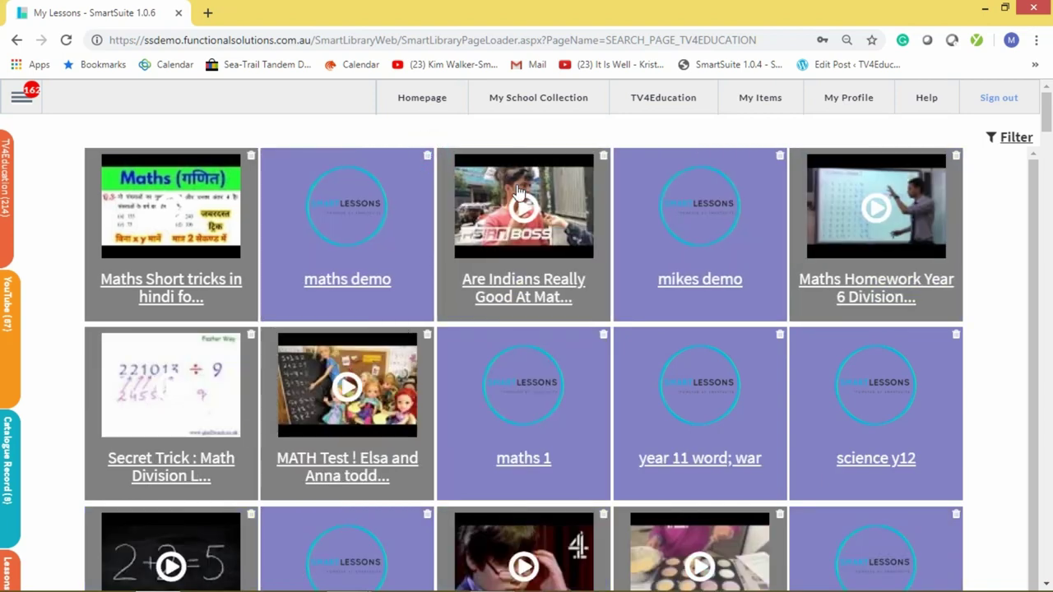
{"action": "left_click", "coordinate": [603, 155]}
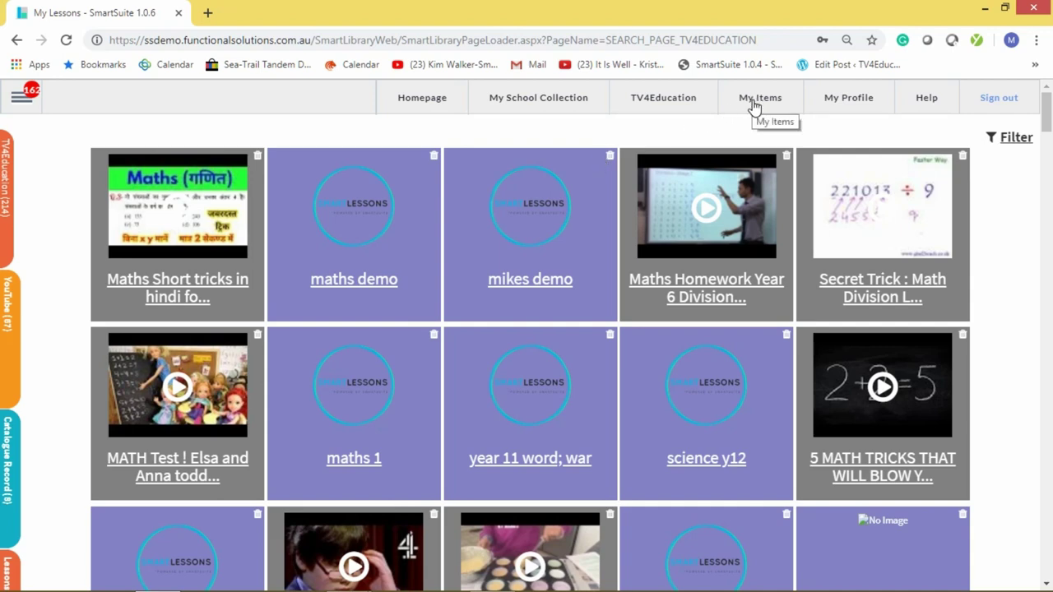
View My School Collection briefly, and open the YouTube section of TV4Education
{"action": "left_click", "coordinate": [538, 106]}
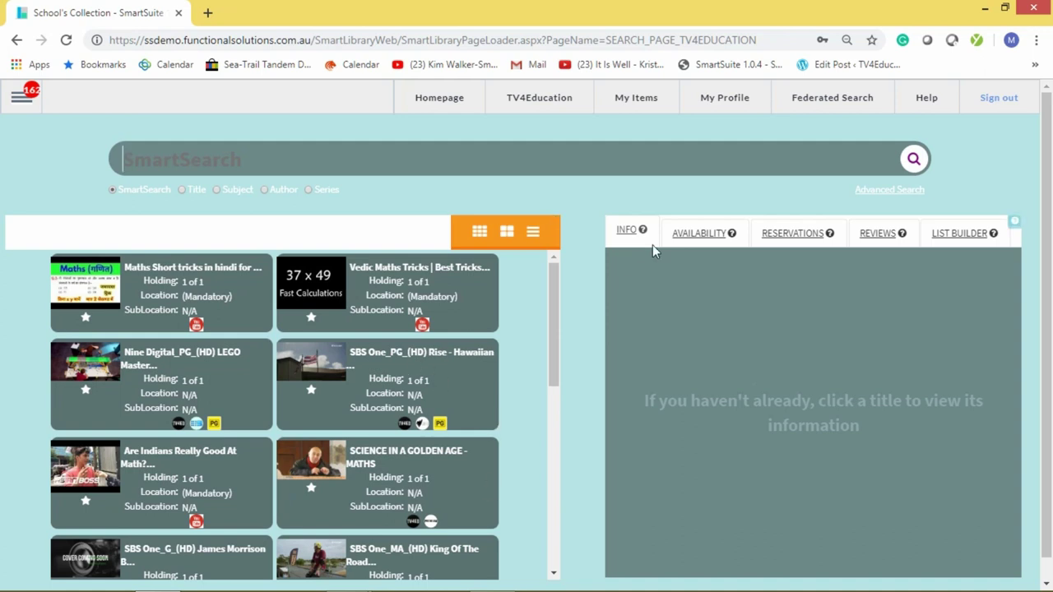
{"action": "left_click", "coordinate": [525, 98]}
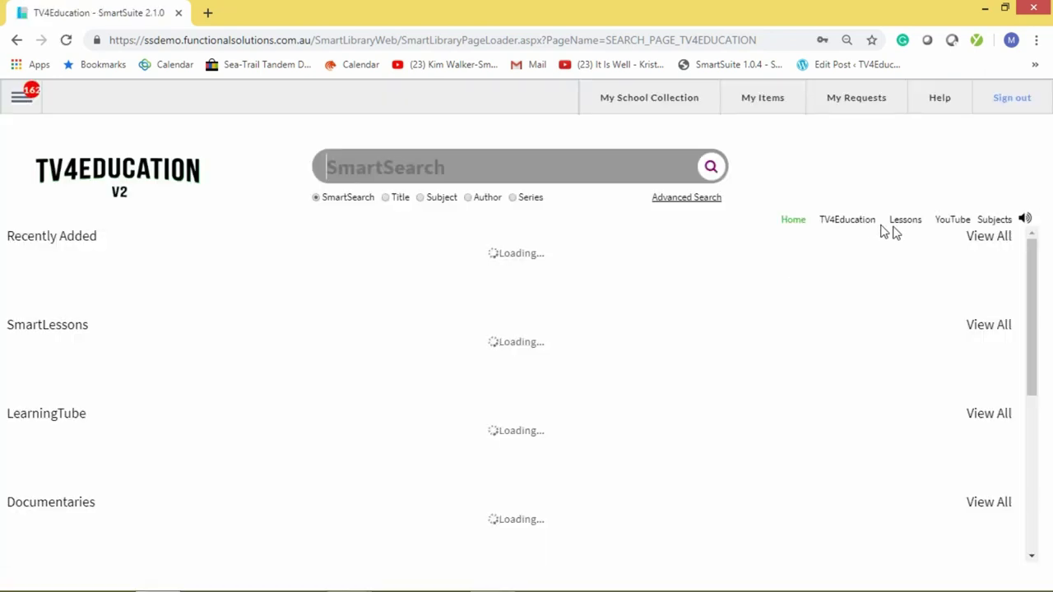
{"action": "left_click", "coordinate": [954, 223]}
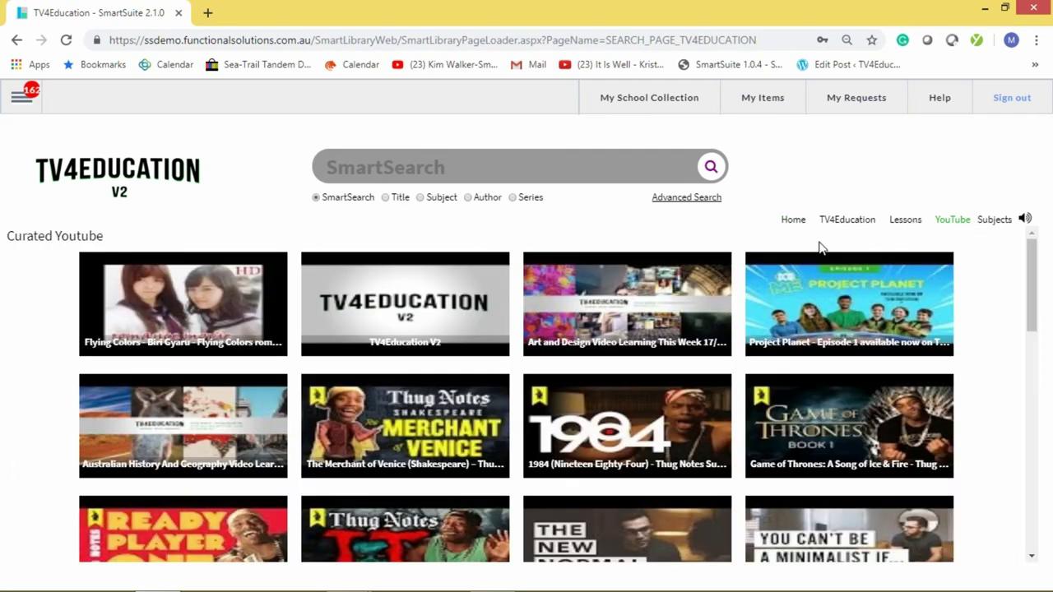
Search the YouTube section for MATHS FOR MY YEAR 7 DIVISION
{"action": "left_click", "coordinate": [542, 156]}
{"action": "type", "text": "MATH"}
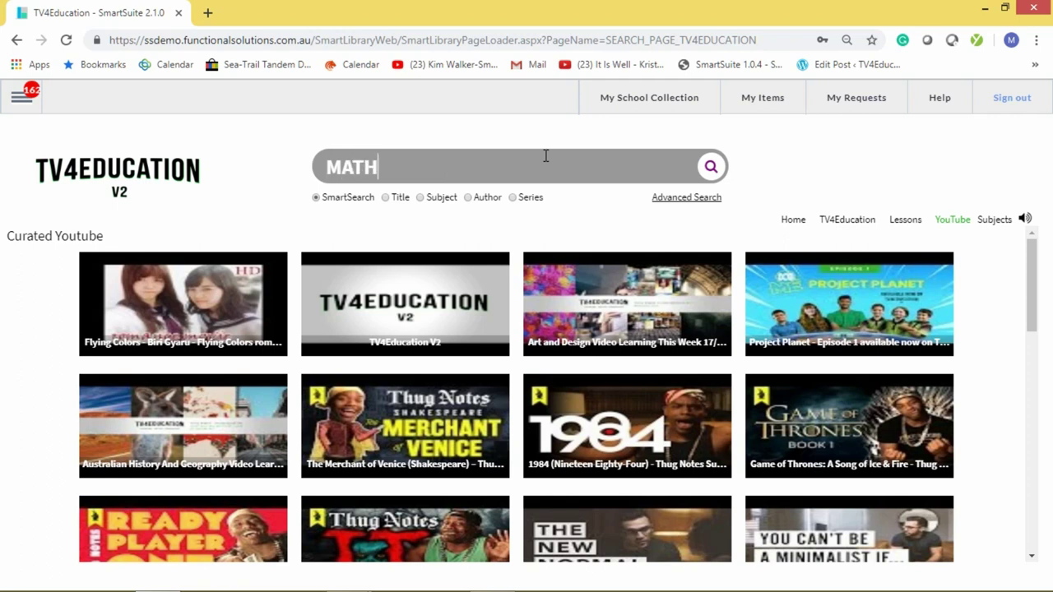
{"action": "type", "text": "S FOR MY"}
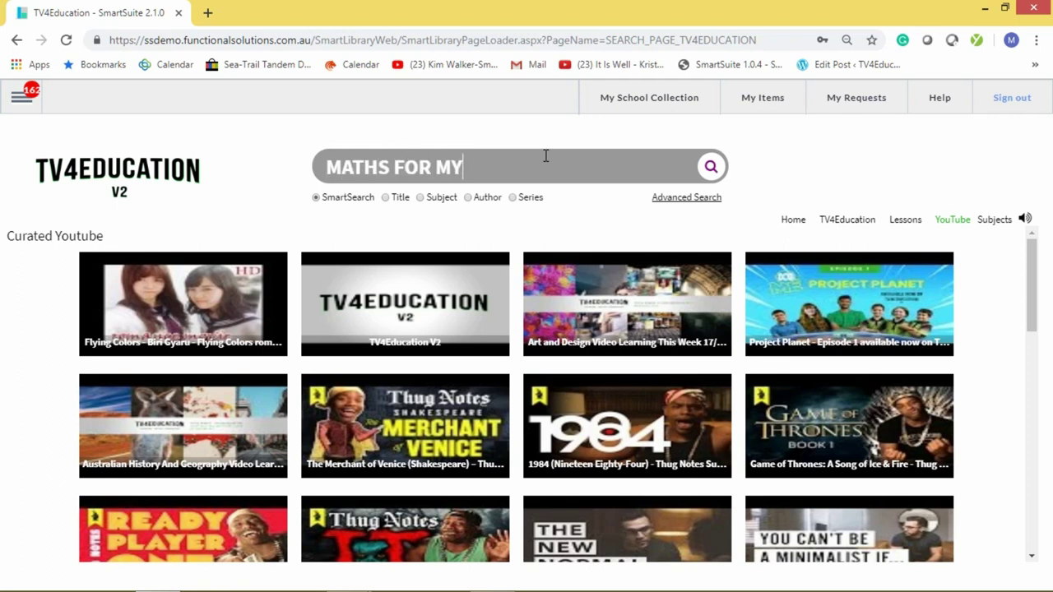
{"action": "type", "text": " YEAR "}
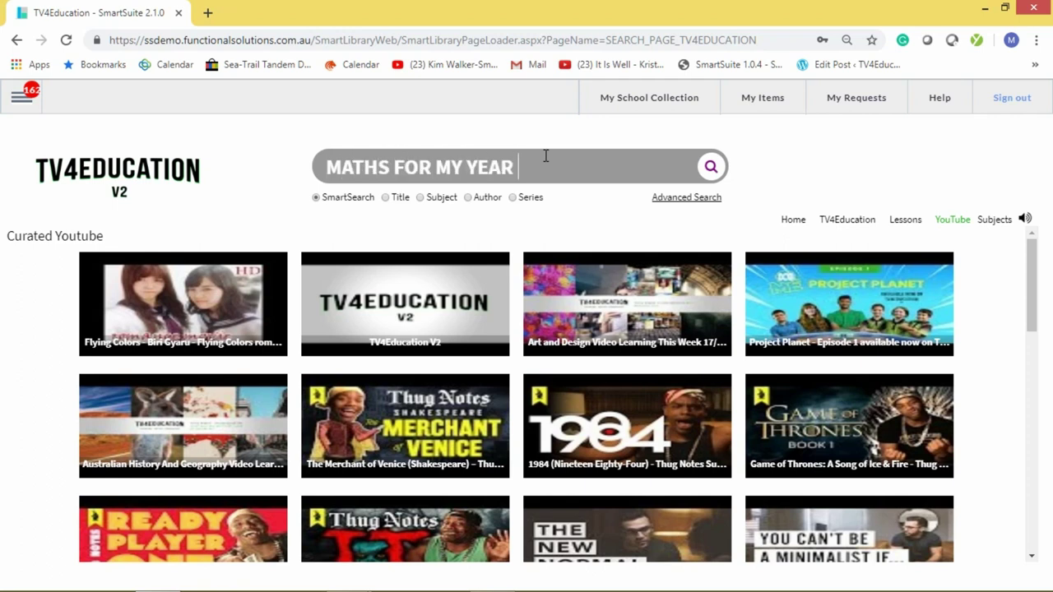
{"action": "type", "text": "7 DIVISION"}
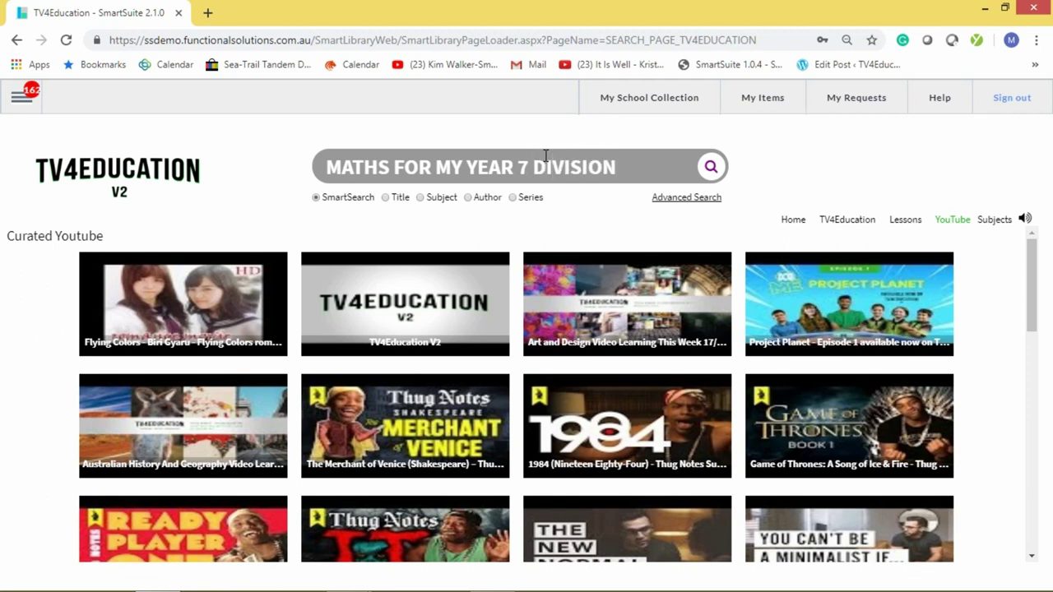
{"action": "key", "text": "Return"}
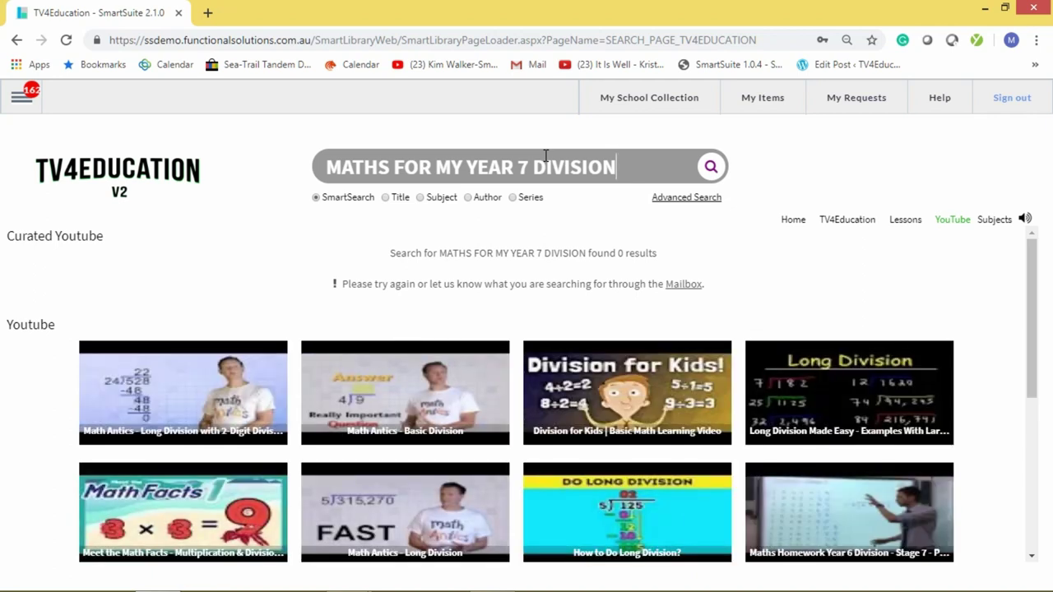
Extend the YouTube search to MATHS FOR MY YEAR 7 DIVISION IN TERM 3 and browse the results
{"action": "type", "text": "IN TERM"}
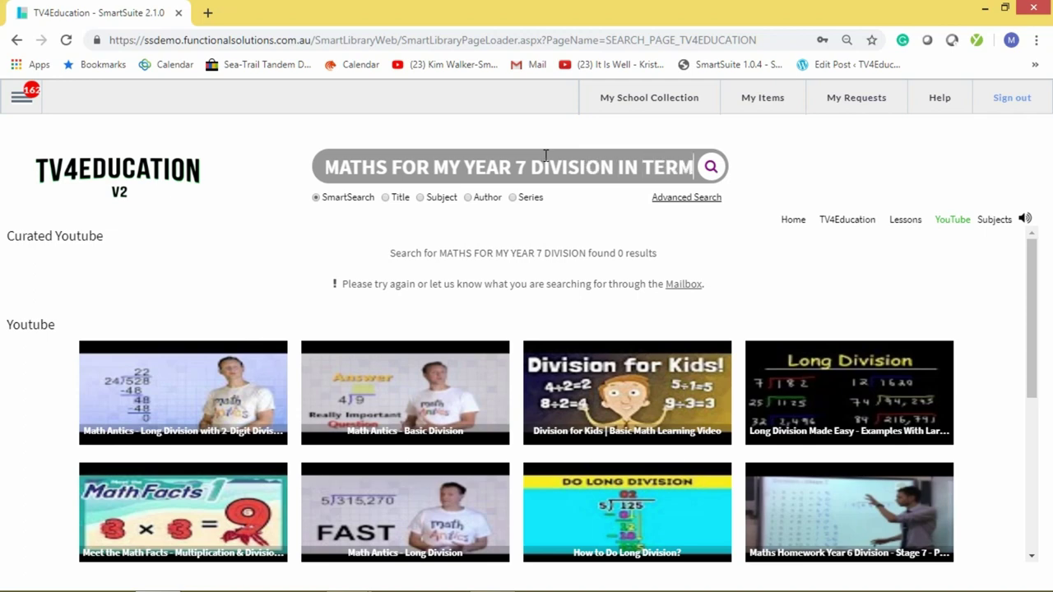
{"action": "type", "text": " 3"}
{"action": "key", "text": "Return"}
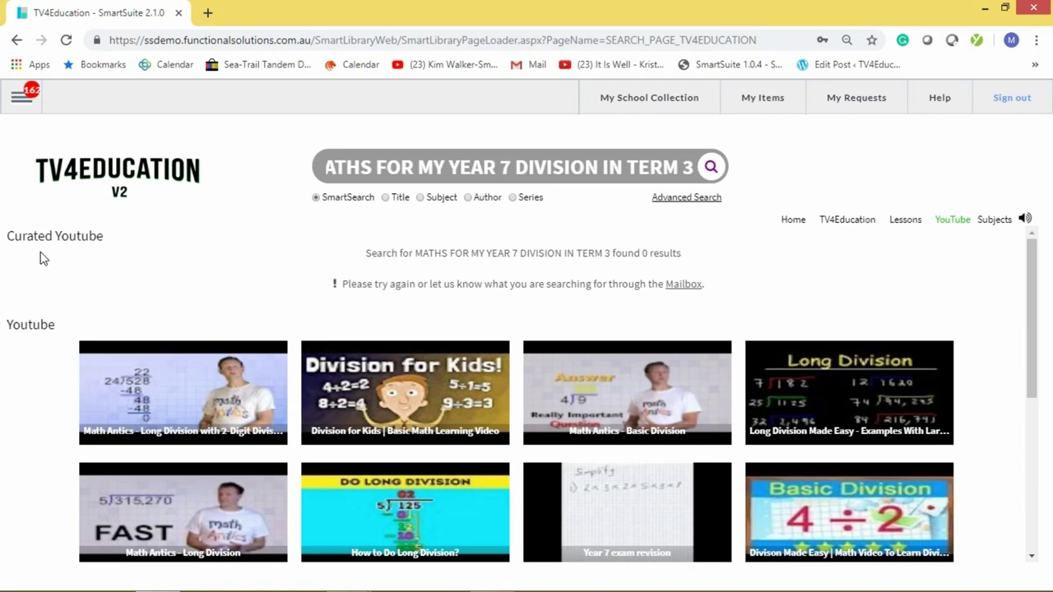
{"action": "mouse_move", "coordinate": [118, 499]}
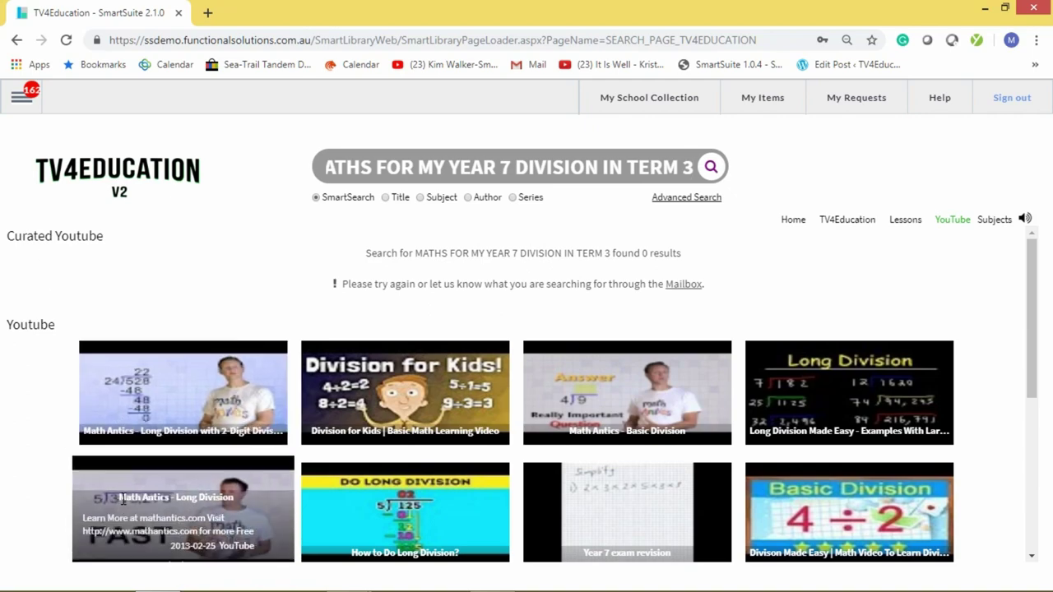
{"action": "scroll", "coordinate": [117, 499], "scroll_direction": "down", "scroll_amount": 3}
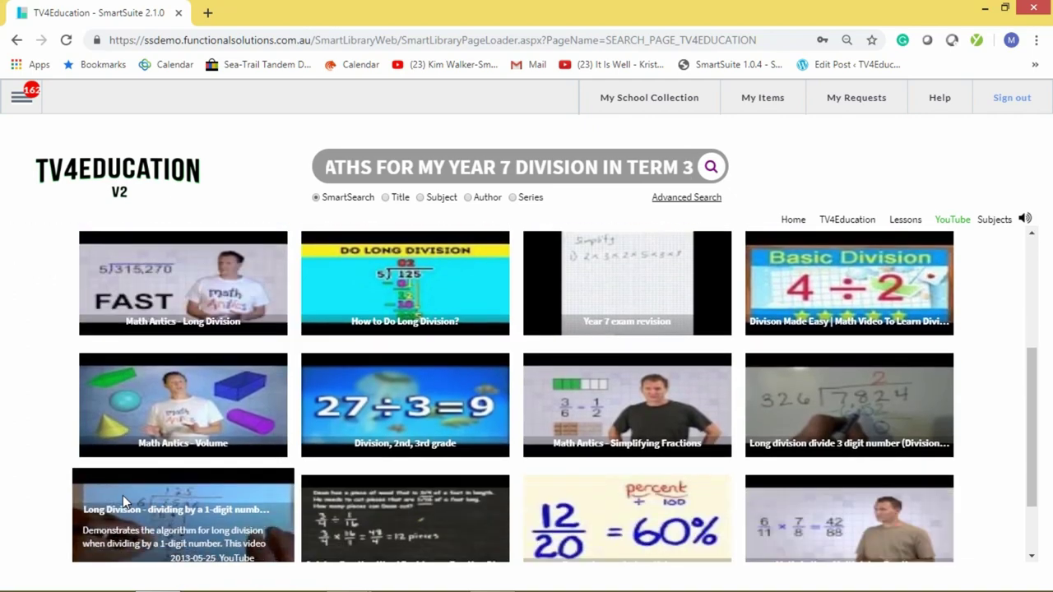
{"action": "scroll", "coordinate": [122, 495], "scroll_direction": "up", "scroll_amount": 3}
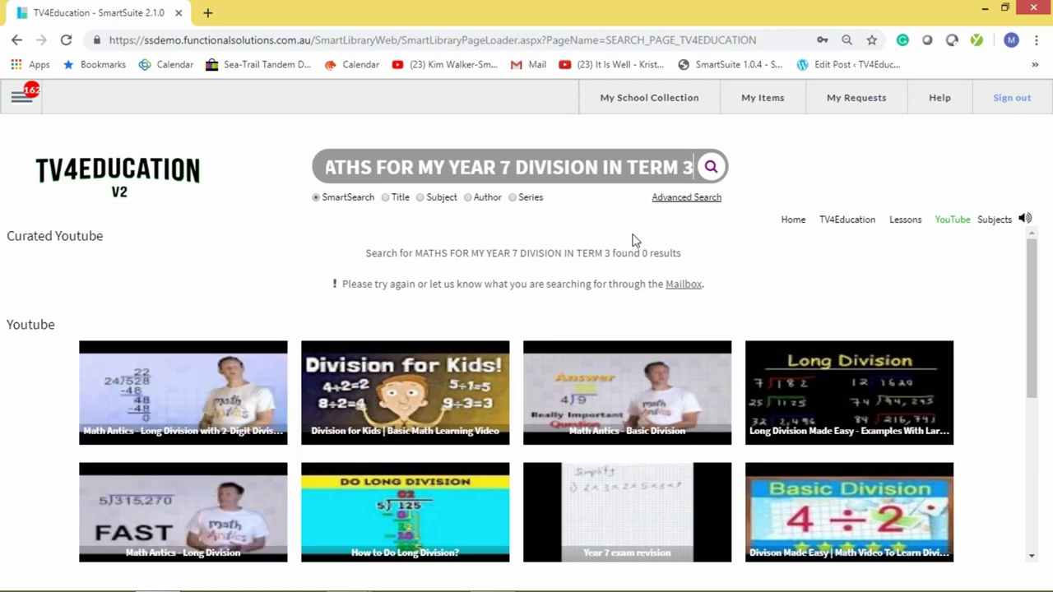
Replace the search with MATHS FOR CURRICULUM 2345 and look over the YouTube results
{"action": "left_click_drag", "start_coordinate": [693, 172], "coordinate": [70, 113]}
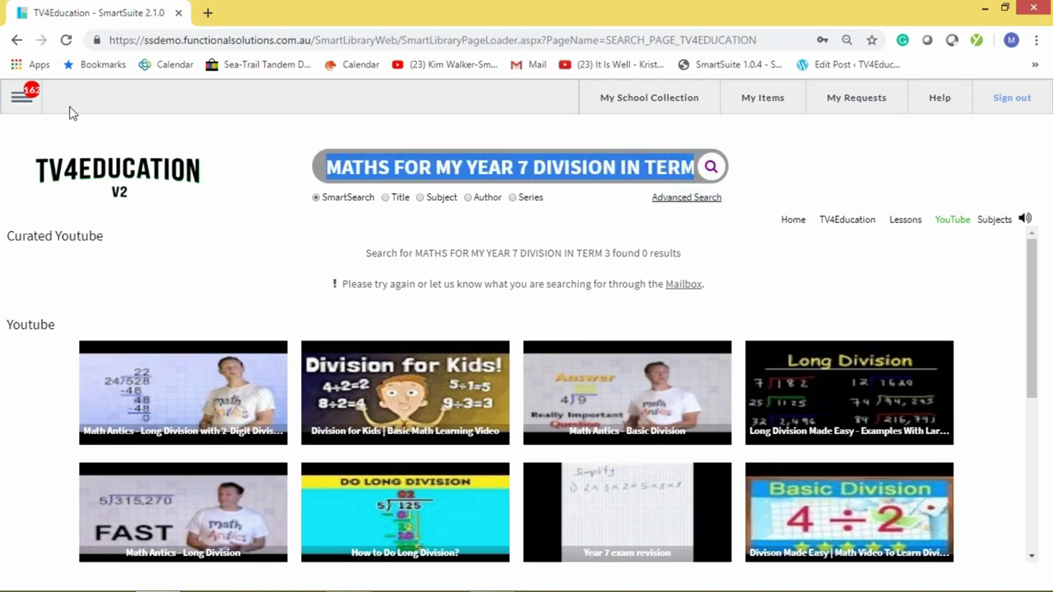
{"action": "type", "text": "MA"}
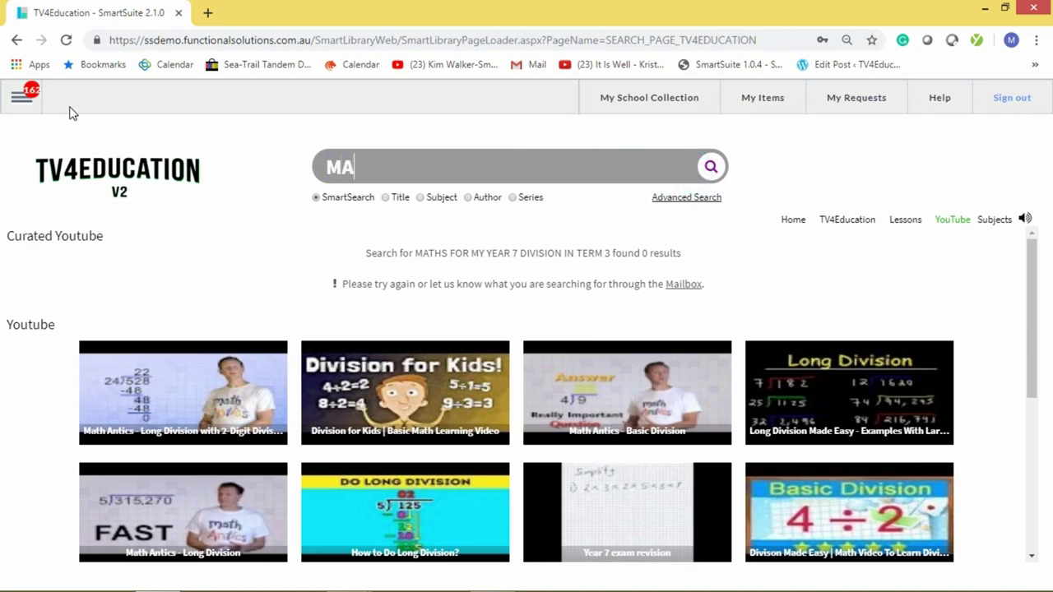
{"action": "type", "text": "THS FOR"}
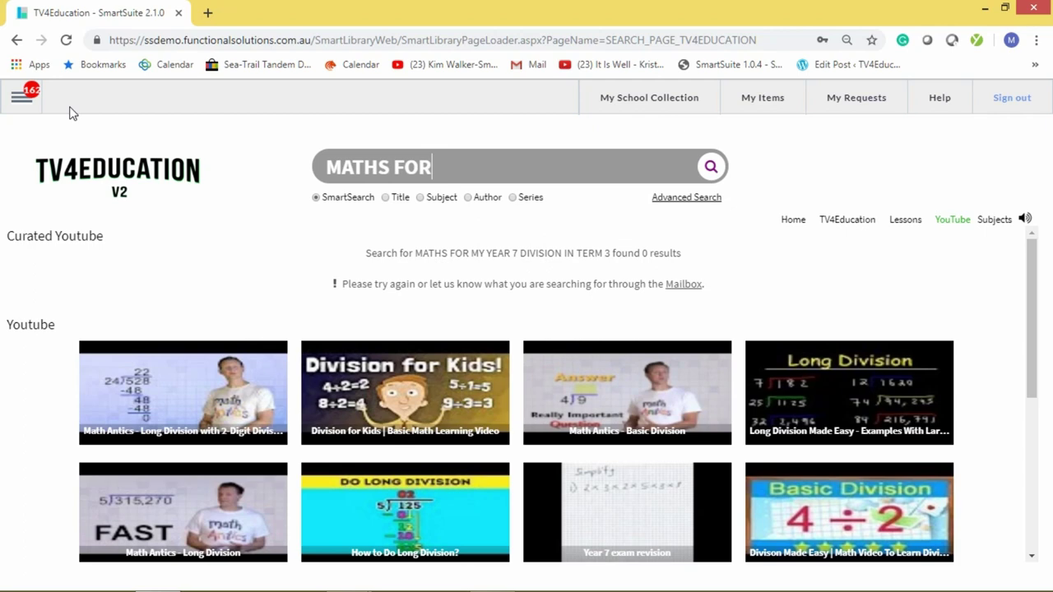
{"action": "type", "text": " CURRICULUM"}
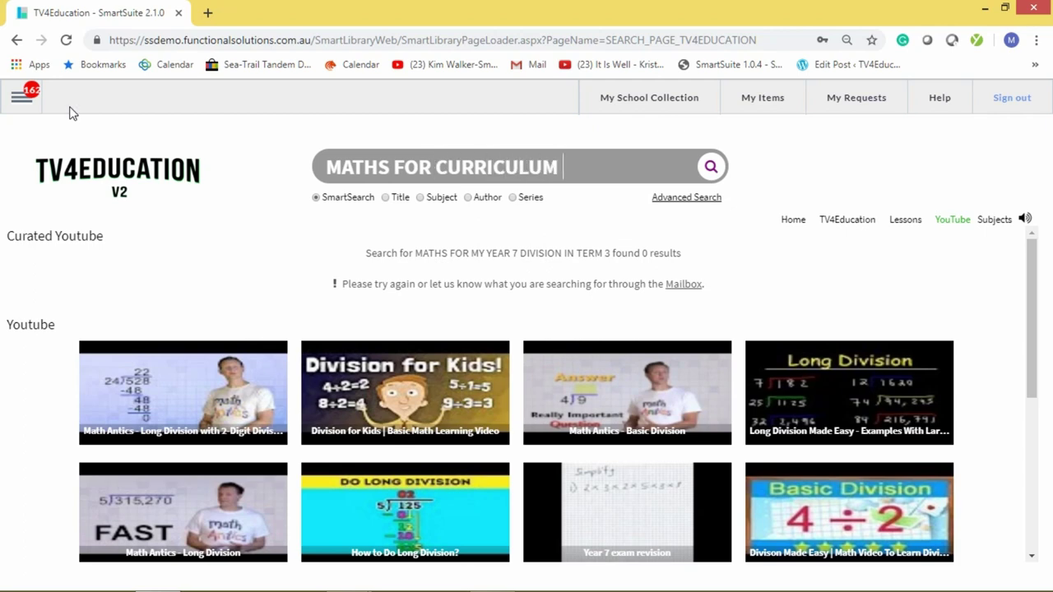
{"action": "type", "text": " 2345"}
{"action": "key", "text": "Return"}
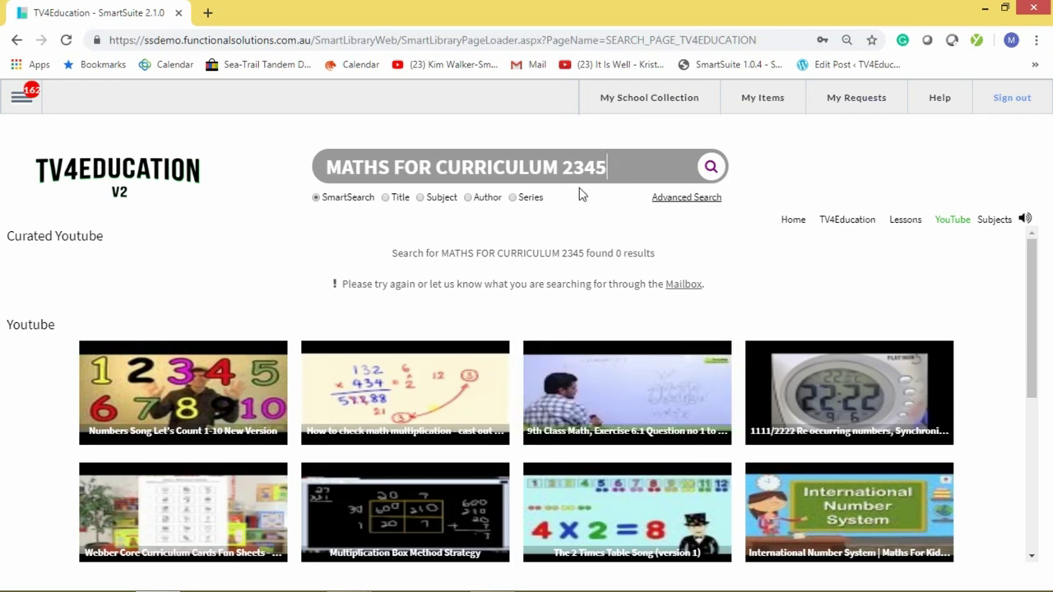
{"action": "mouse_move", "coordinate": [535, 492]}
{"action": "mouse_move", "coordinate": [782, 507]}
Start a new topic request in My Requests and set its target age group to YEAR 7
{"action": "left_click", "coordinate": [844, 102]}
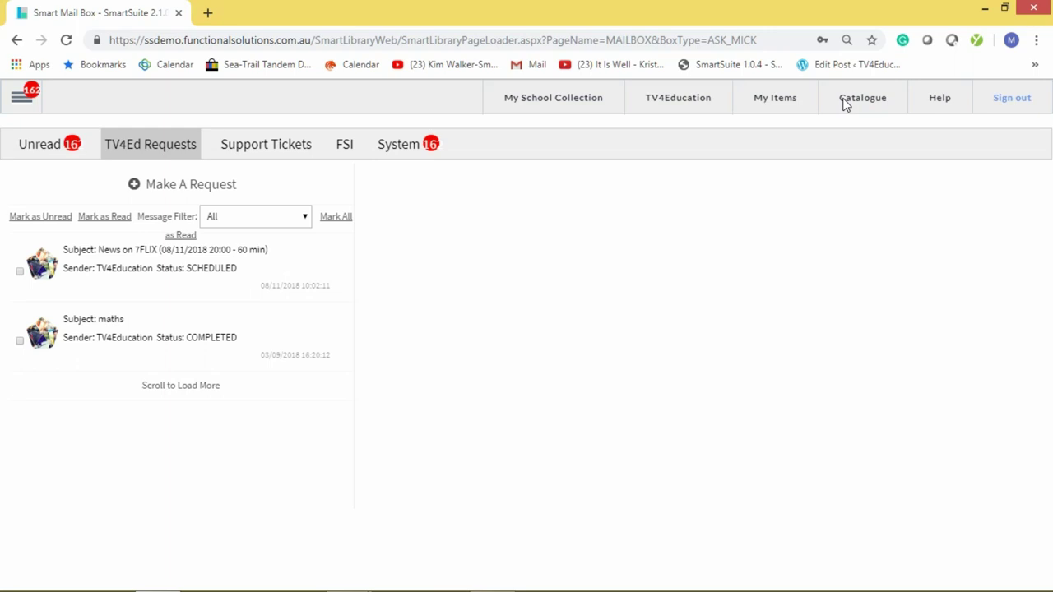
{"action": "left_click", "coordinate": [210, 189]}
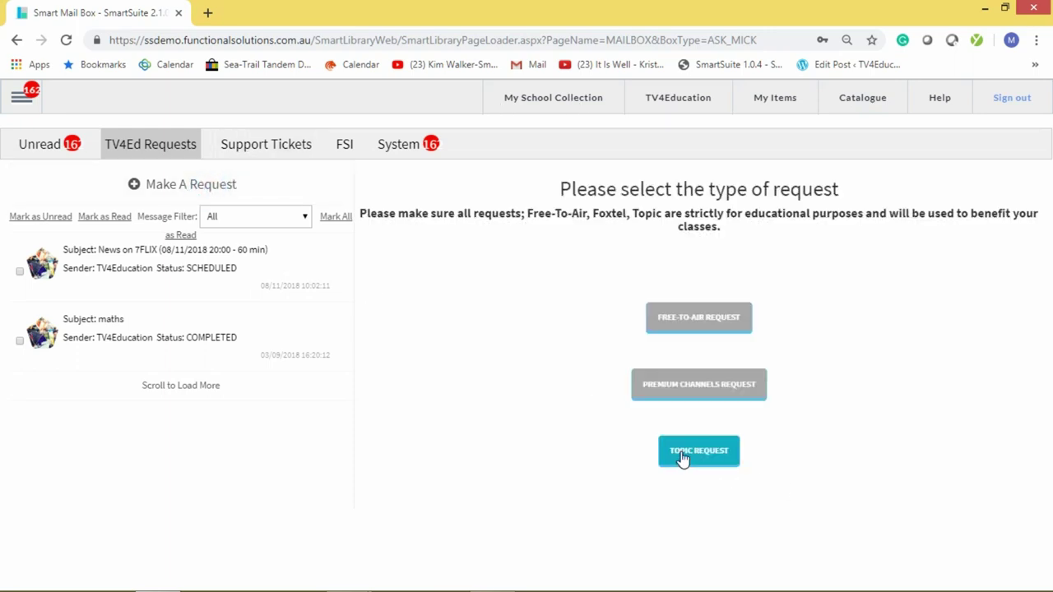
{"action": "left_click", "coordinate": [681, 457]}
{"action": "left_click", "coordinate": [682, 233]}
{"action": "type", "text": "Y"}
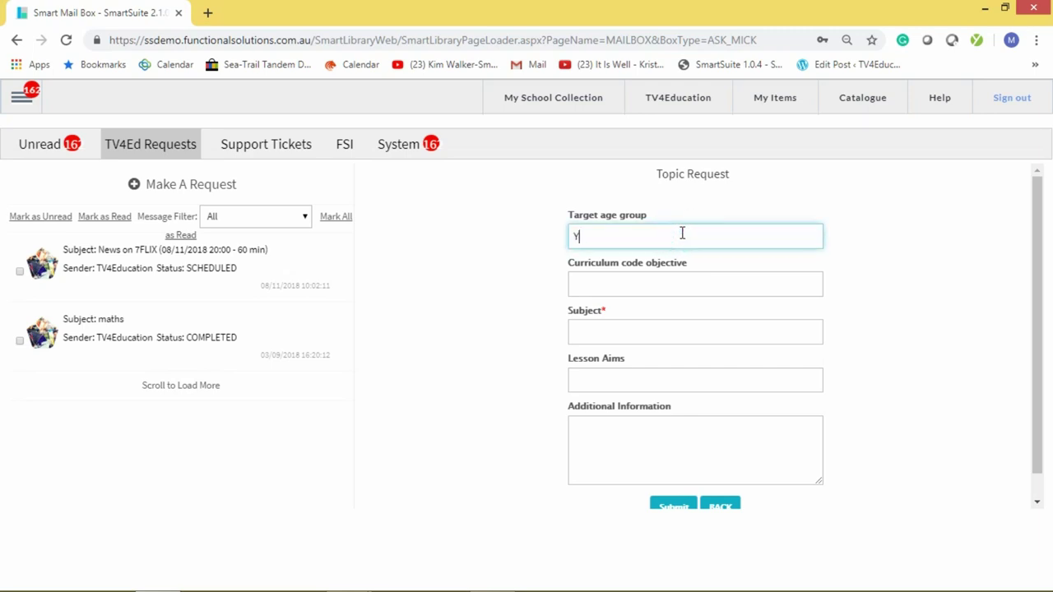
{"action": "type", "text": "EAR 7"}
Set the request's curriculum code objective to 12345 AUSTRALIAN NATIONAL and its subject to maths
{"action": "left_click", "coordinate": [698, 290]}
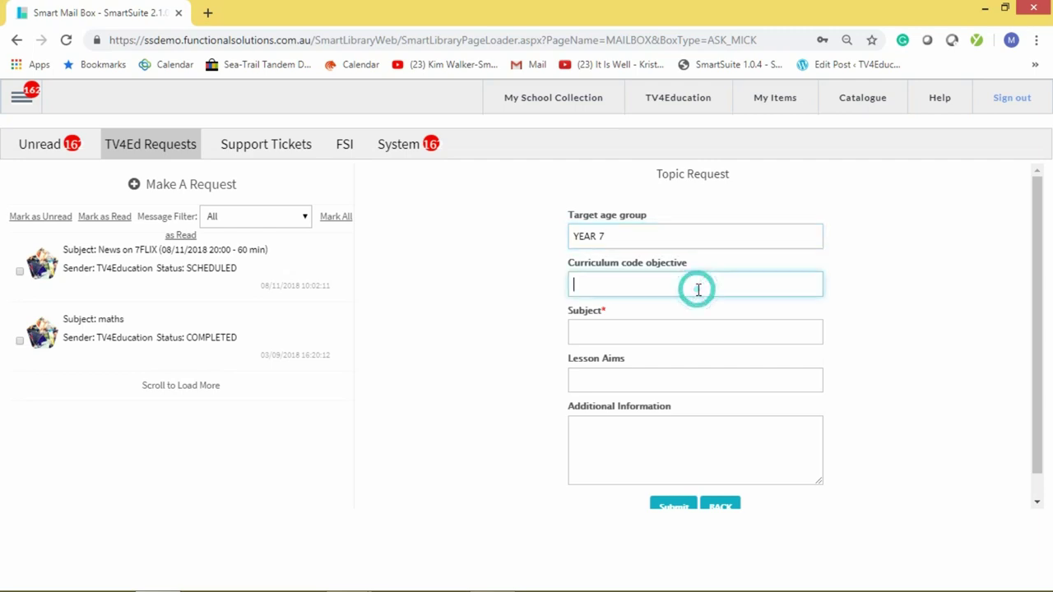
{"action": "type", "text": "12345"}
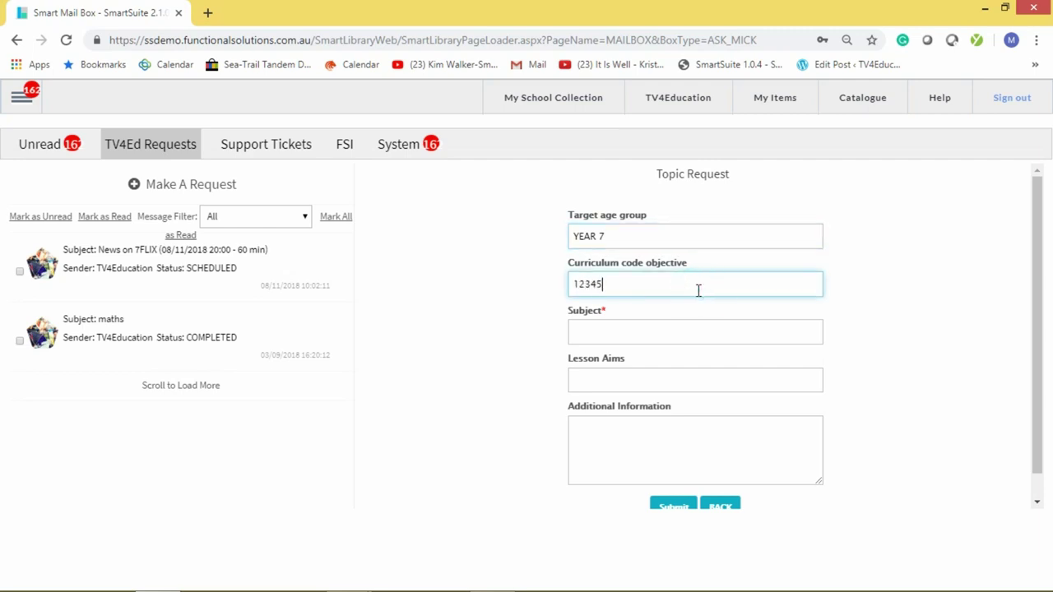
{"action": "type", "text": " AUSTRALIAN NATIONAL"}
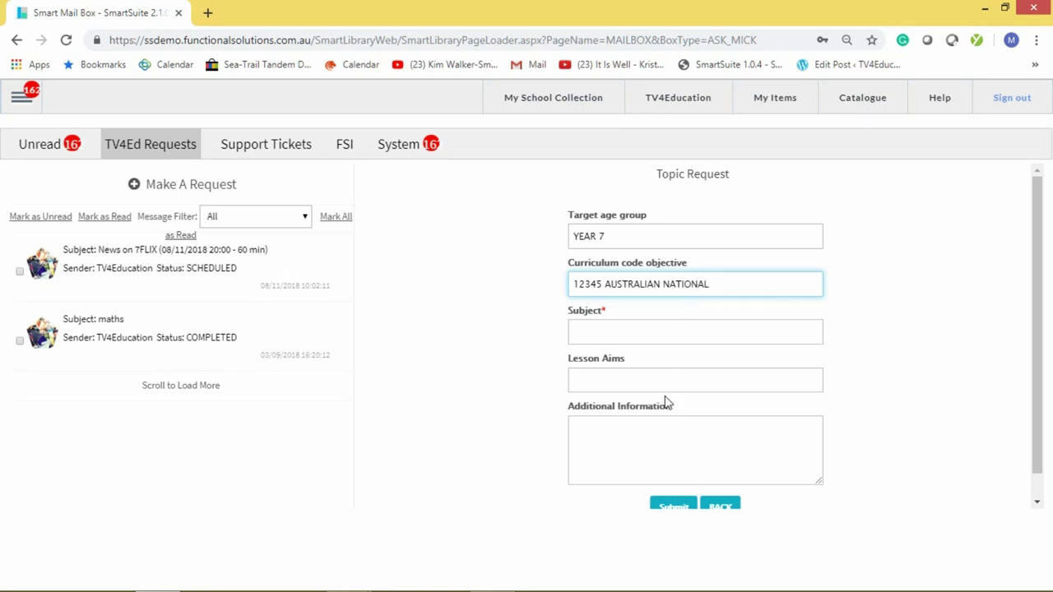
{"action": "key", "text": "Caps_Lock"}
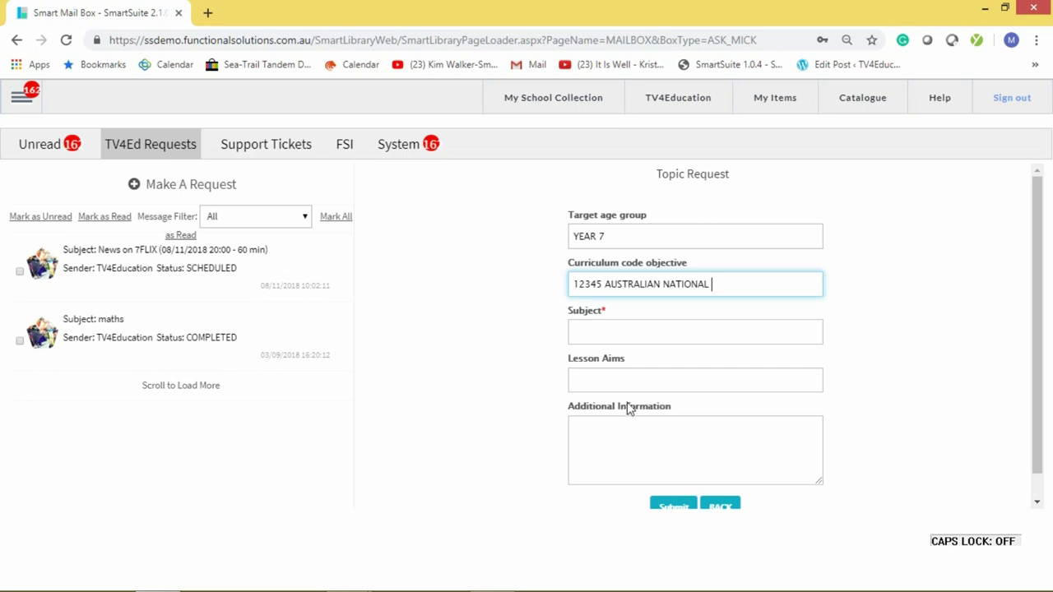
{"action": "left_click", "coordinate": [601, 334]}
{"action": "type", "text": "maths"}
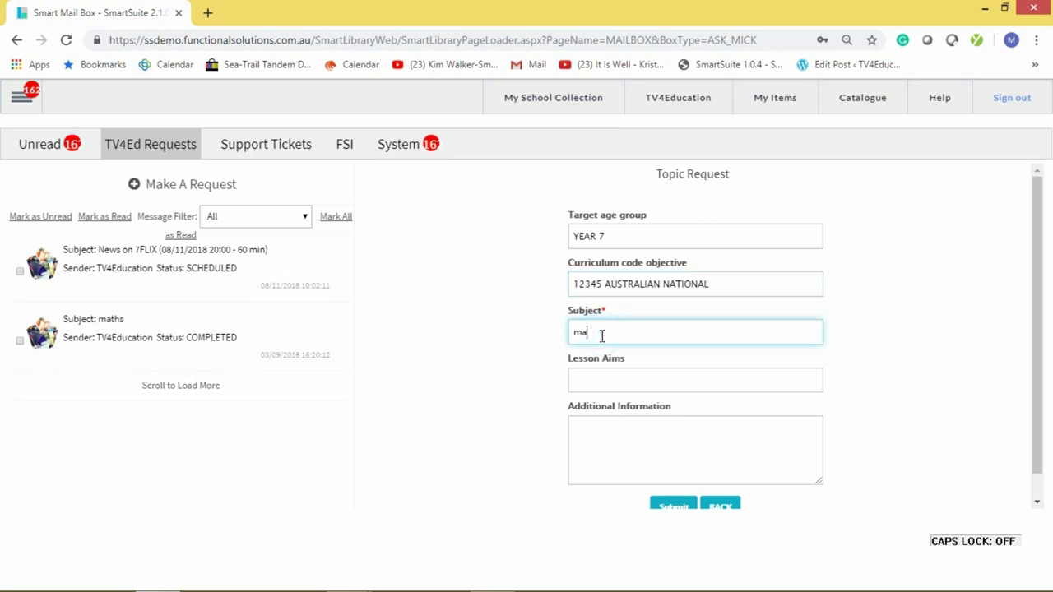
Enter the lesson aims "to teach division to some very advanced learners" and go to the Additional Information field
{"action": "left_click", "coordinate": [611, 385]}
{"action": "type", "text": "t"}
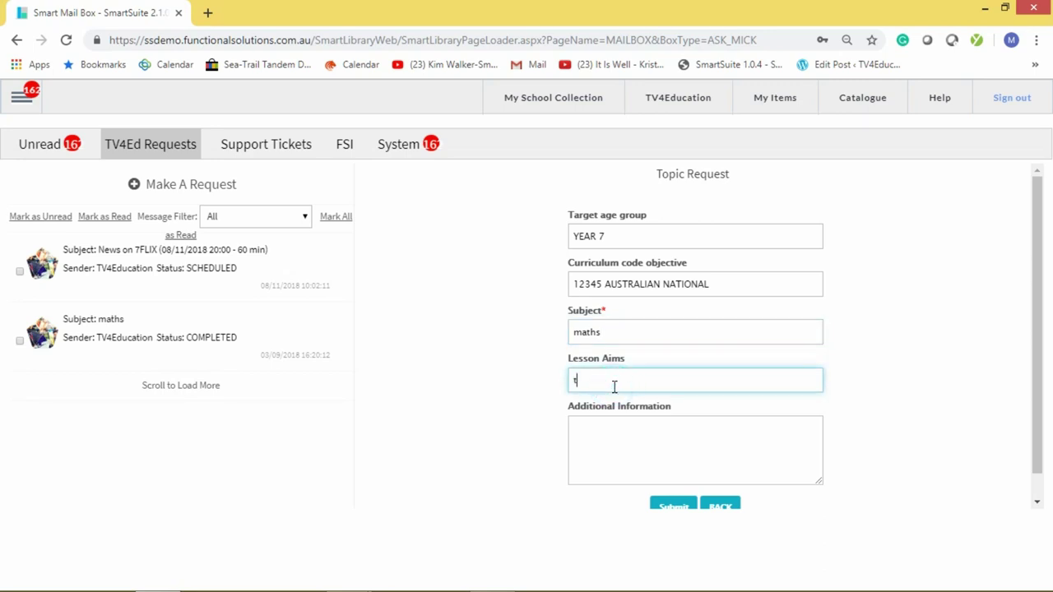
{"action": "type", "text": "o teach di"}
{"action": "type", "text": "vision to some very advanced learners"}
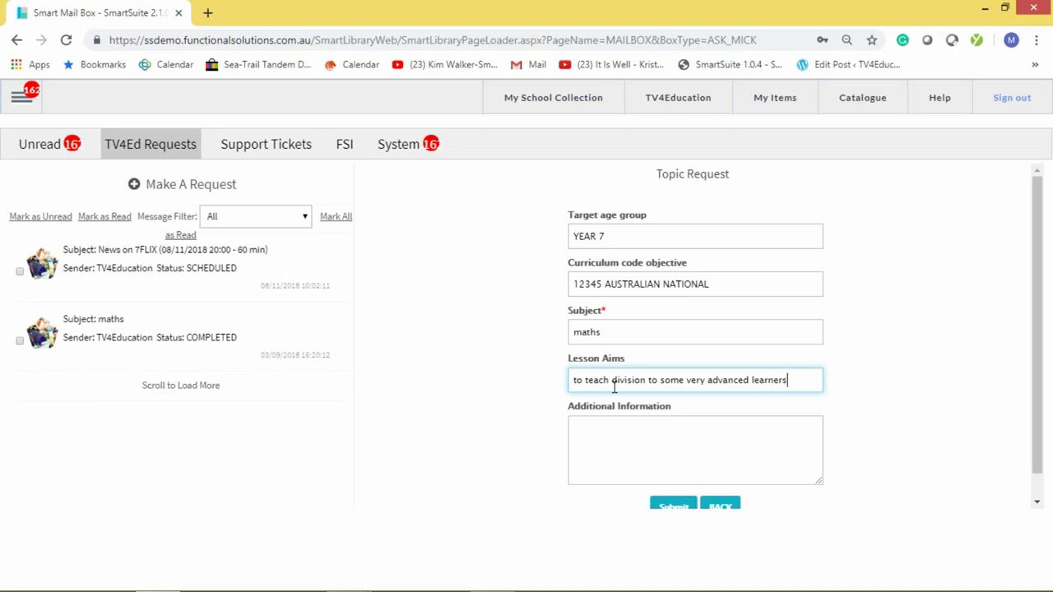
{"action": "left_click", "coordinate": [591, 443]}
{"action": "scroll", "coordinate": [592, 438], "scroll_direction": "down", "scroll_amount": 1}
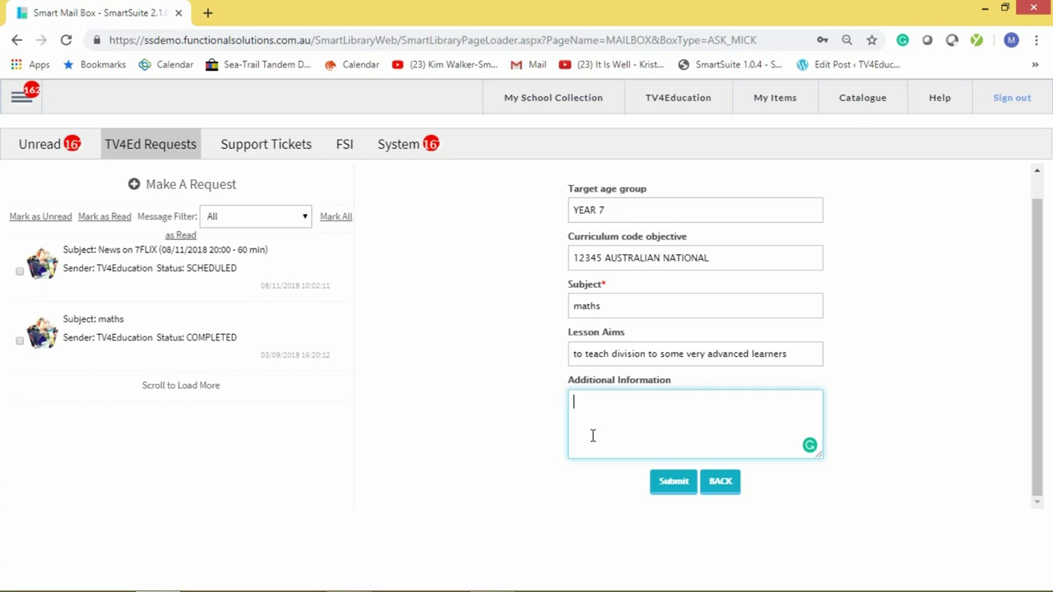
{"action": "left_click", "coordinate": [607, 406]}
{"action": "left_click", "coordinate": [779, 436]}
Play the Vedic Maths Tricks video in My School Collection, pause it, and close the suggested videos
{"action": "left_click", "coordinate": [550, 98]}
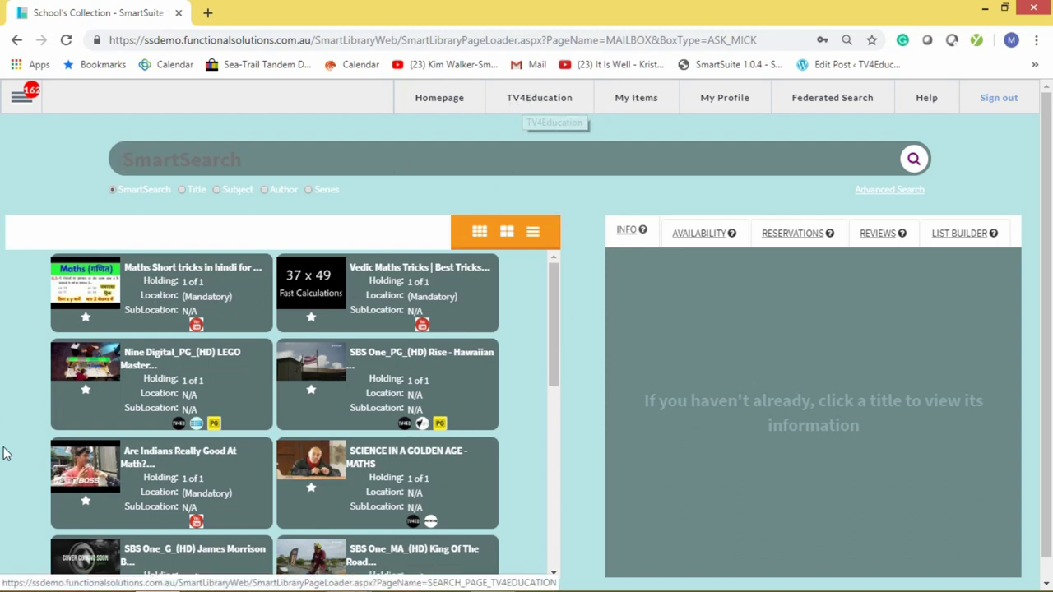
{"action": "left_click", "coordinate": [432, 297]}
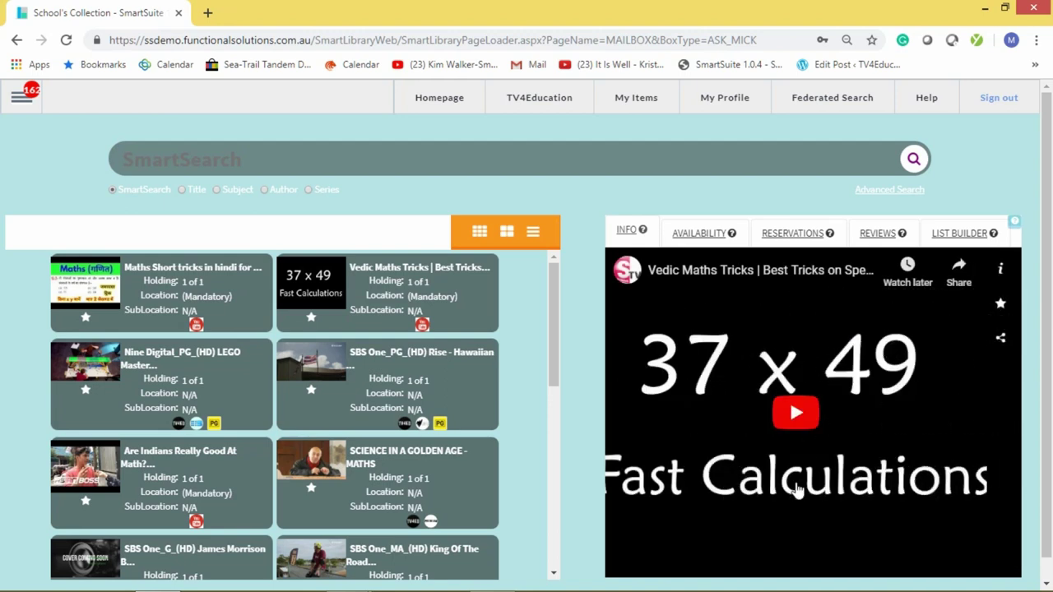
{"action": "left_click", "coordinate": [793, 414]}
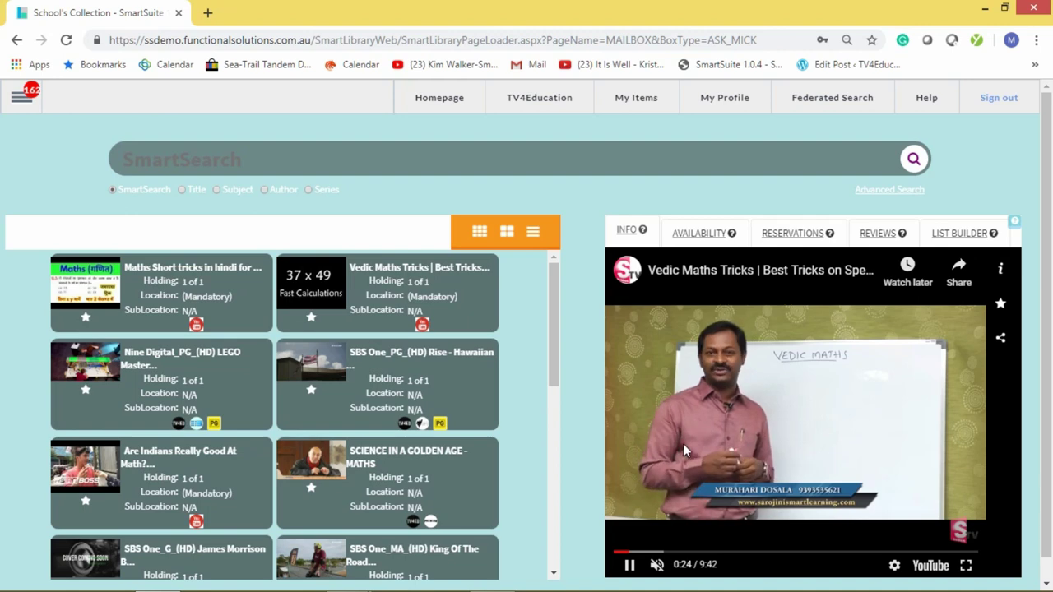
{"action": "left_click", "coordinate": [629, 568]}
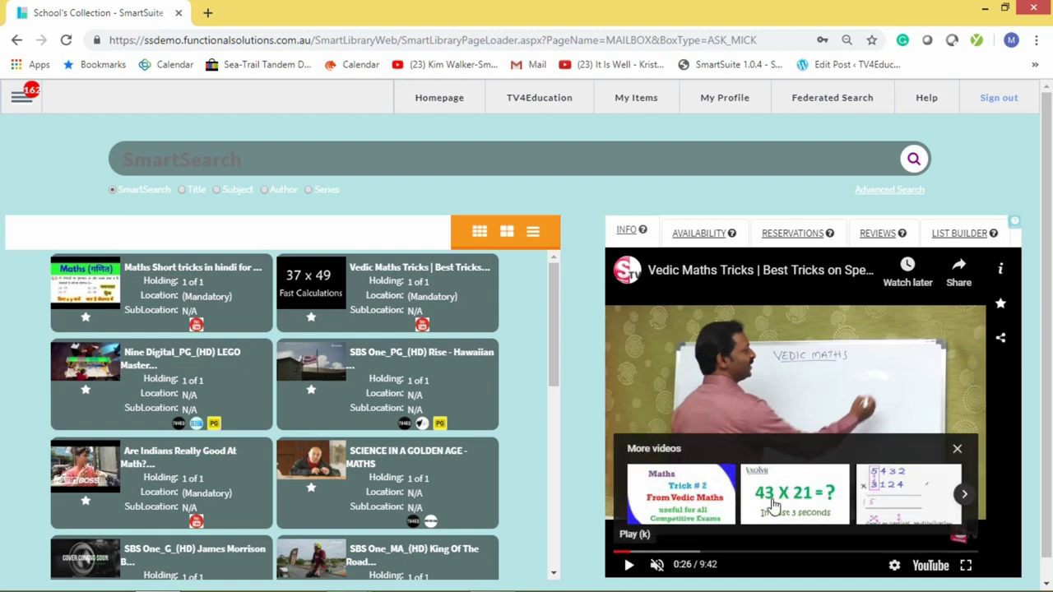
{"action": "left_click", "coordinate": [957, 451]}
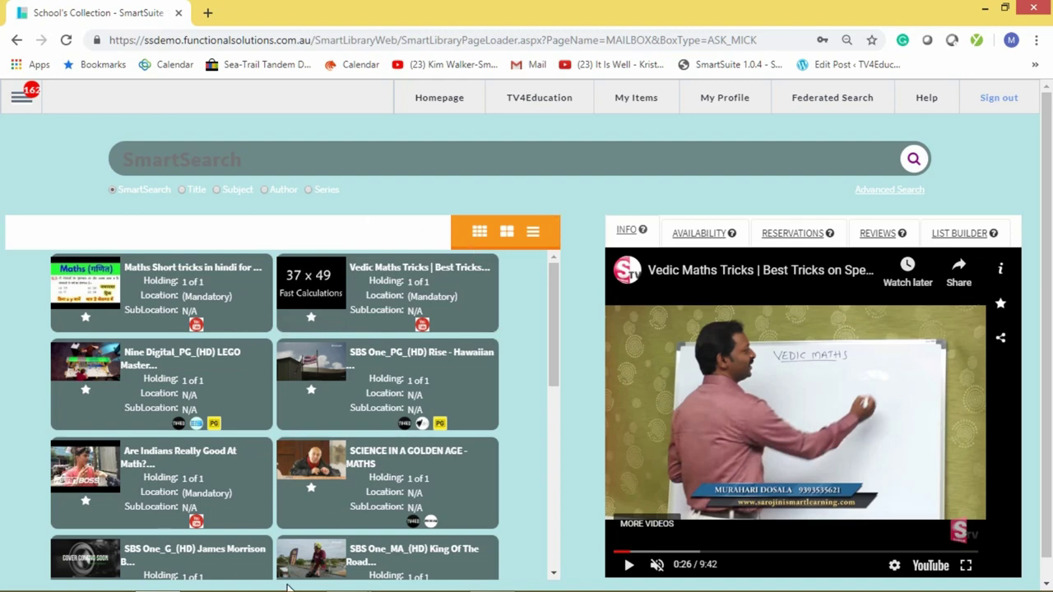
Start a new lesson in SmartClassrooms and name it "maths division for year 7"
{"action": "left_click", "coordinate": [21, 99]}
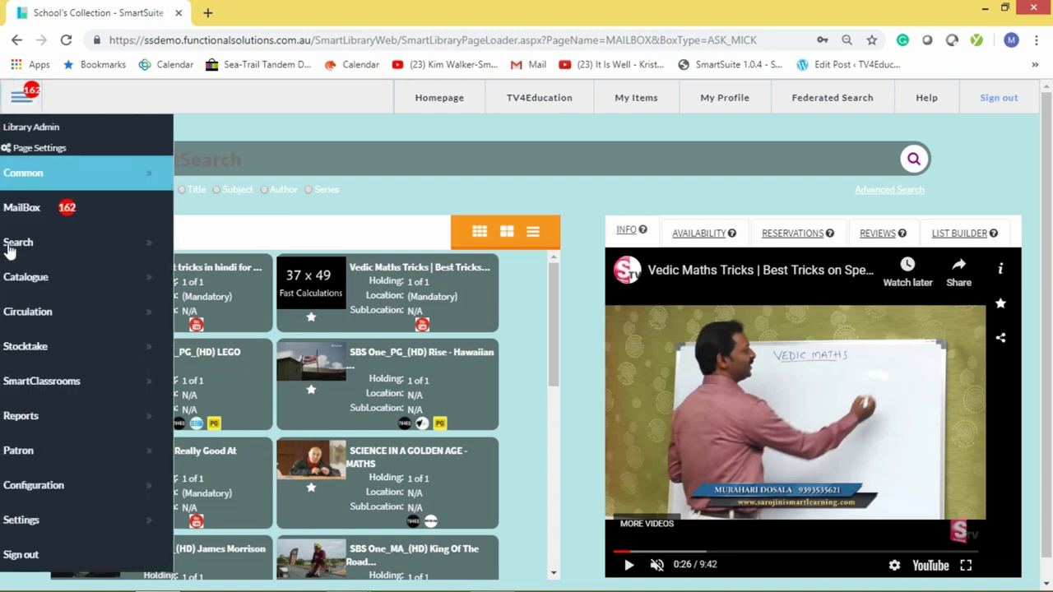
{"action": "left_click", "coordinate": [81, 391]}
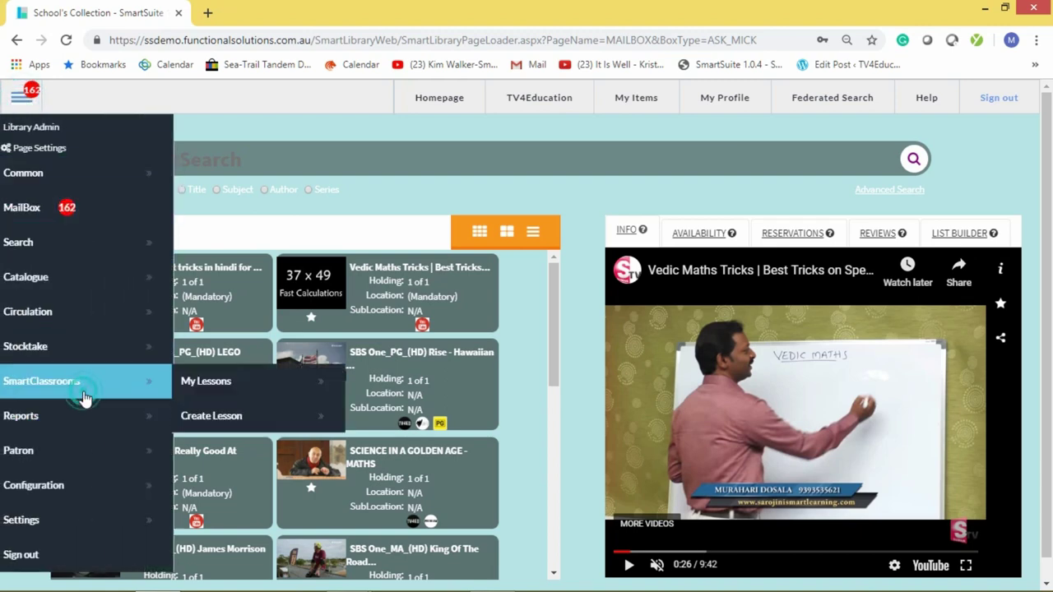
{"action": "left_click", "coordinate": [240, 427]}
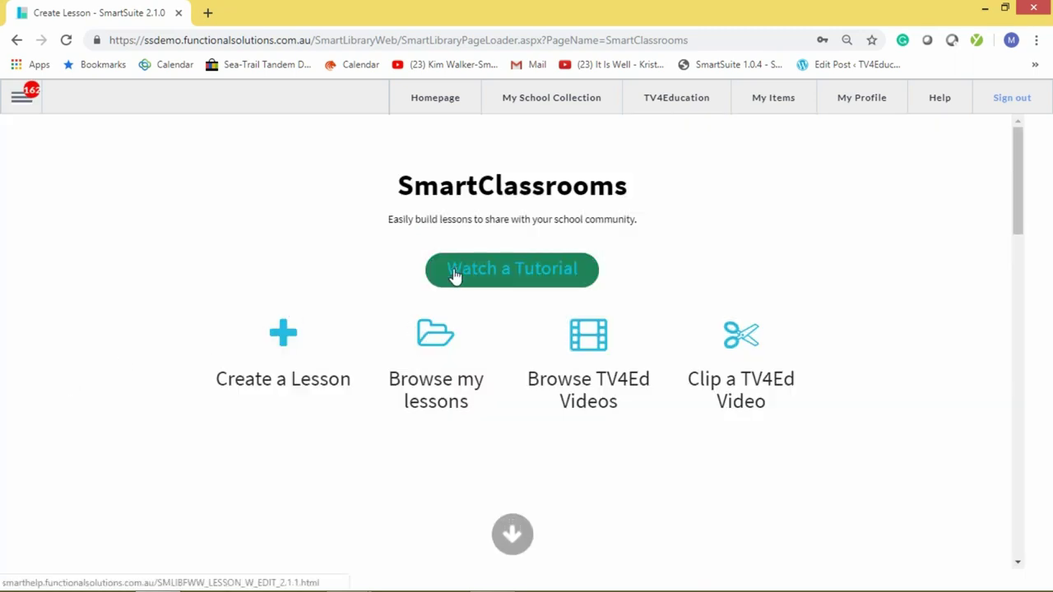
{"action": "left_click", "coordinate": [283, 344]}
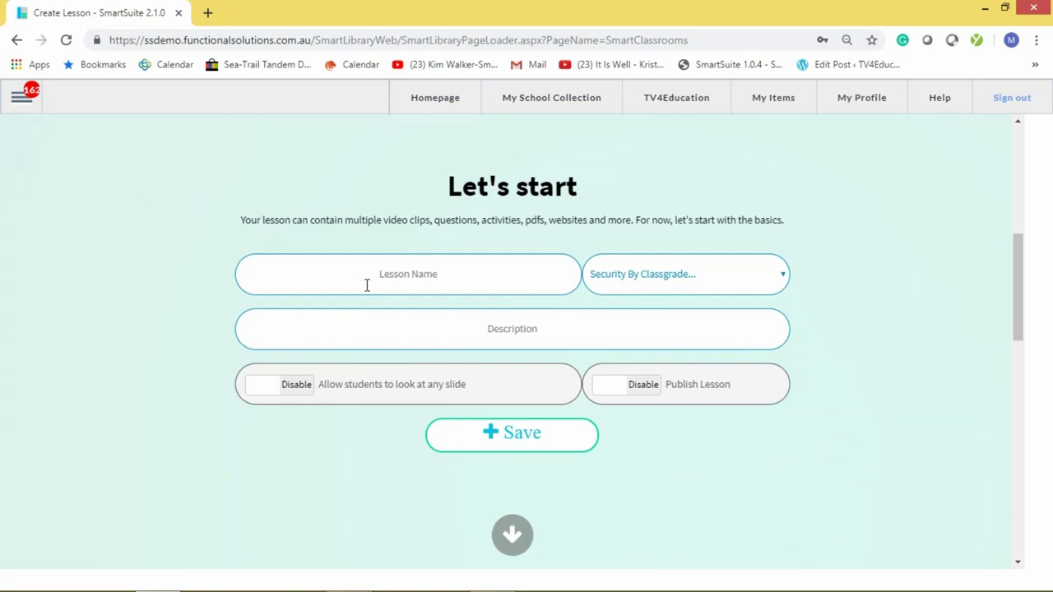
{"action": "left_click", "coordinate": [405, 280]}
{"action": "type", "text": "maths"}
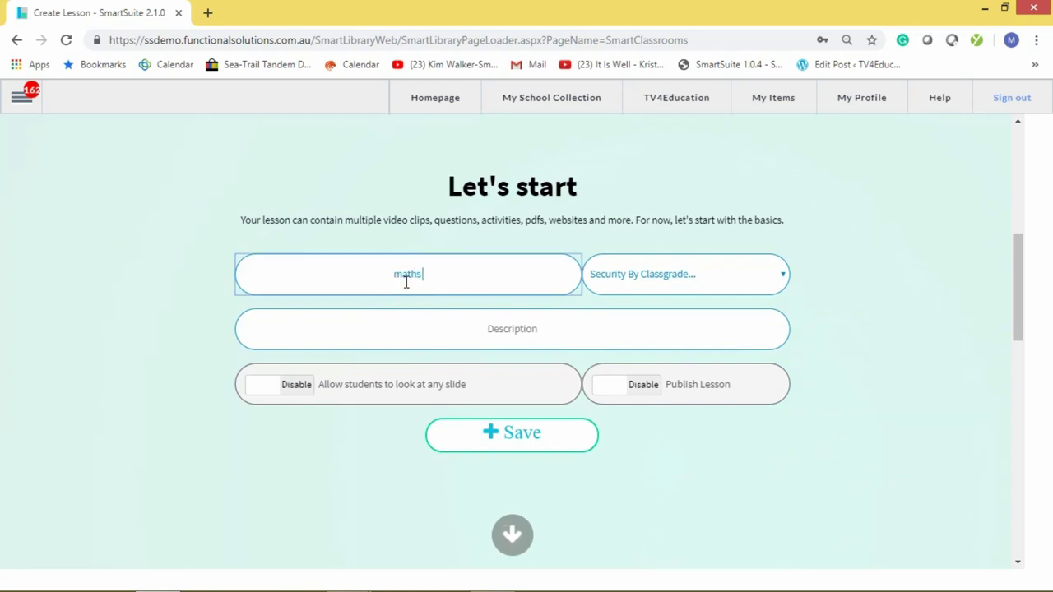
{"action": "type", "text": " division for year 7"}
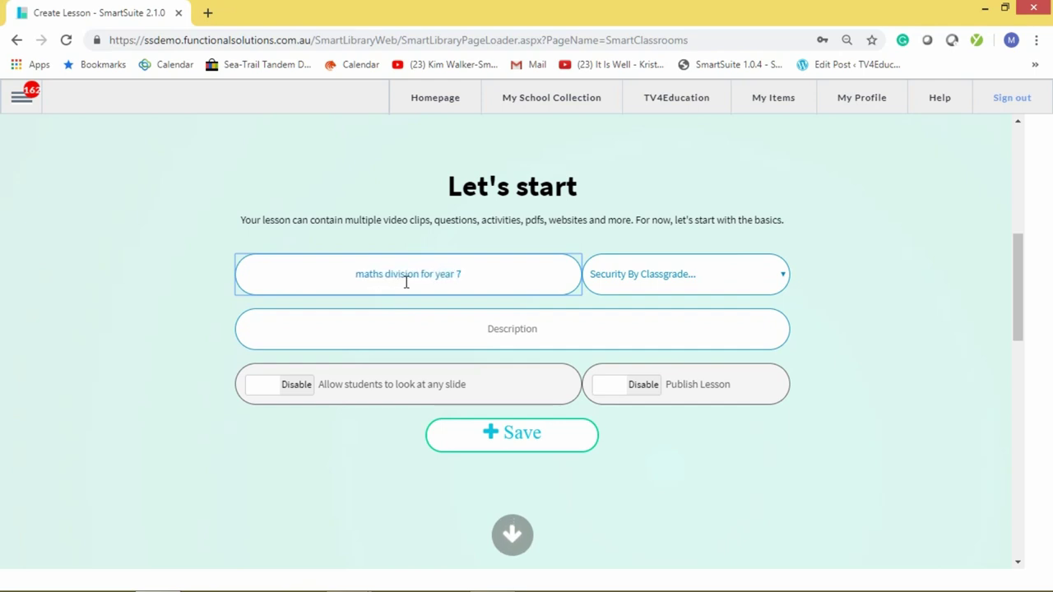
Set the lesson's class grade security to 7 and allow students to look at any slide
{"action": "left_click", "coordinate": [655, 284]}
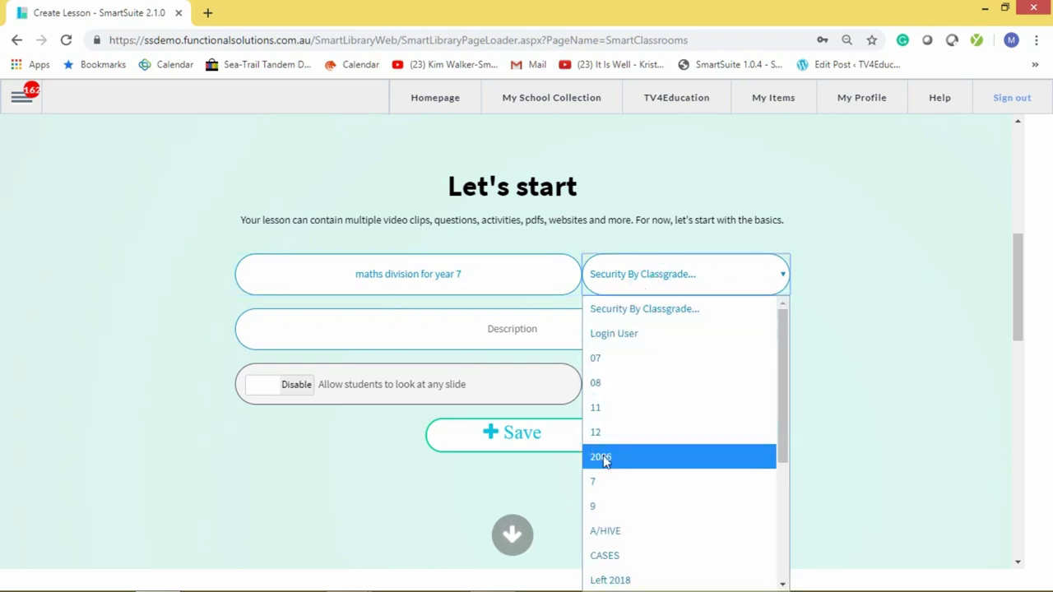
{"action": "left_click", "coordinate": [601, 484]}
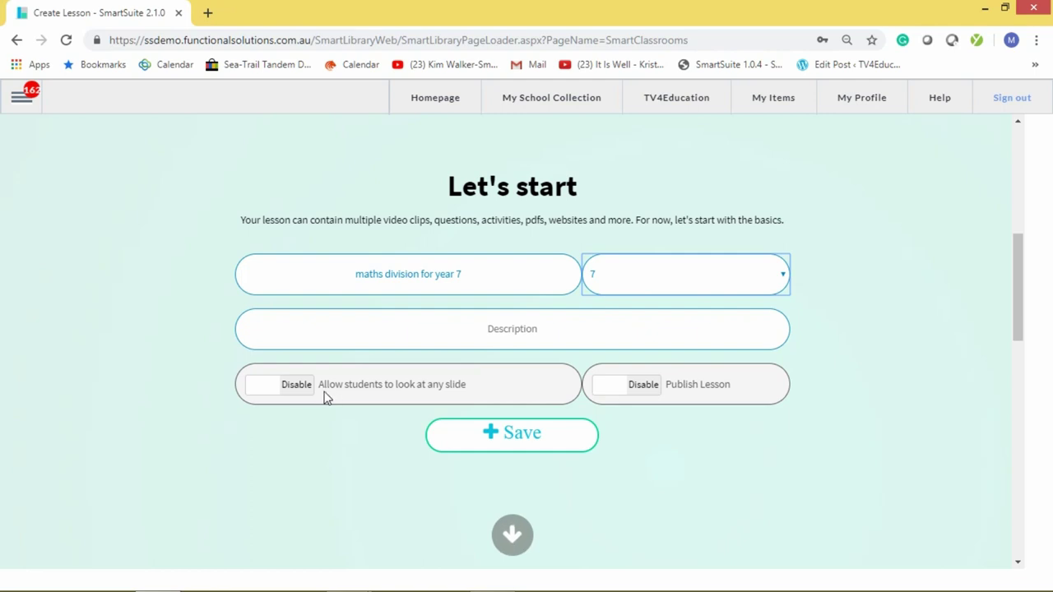
{"action": "left_click", "coordinate": [292, 391]}
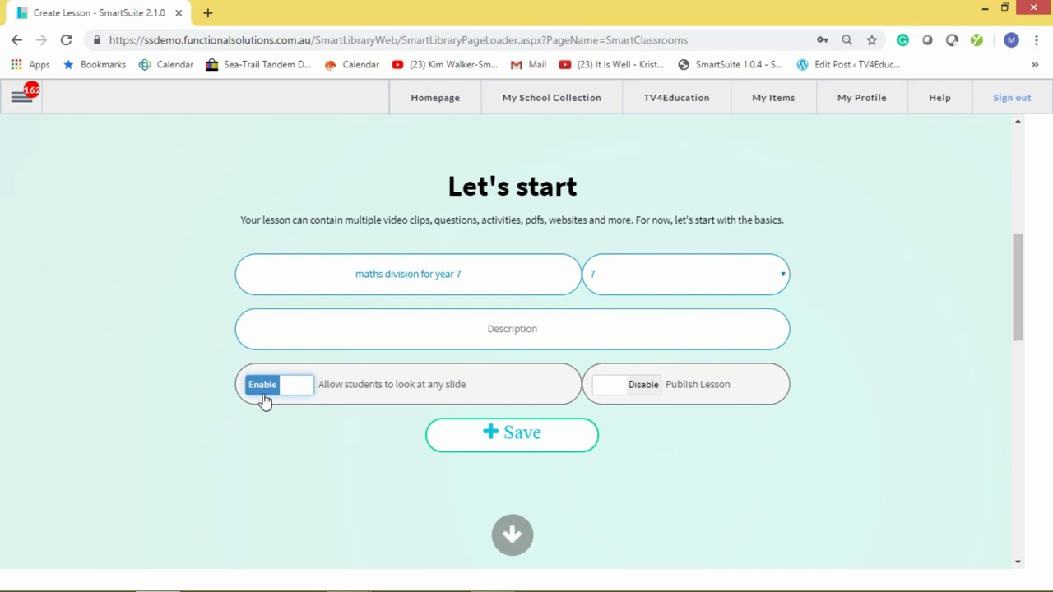
Enable publishing for the lesson and save its basic details
{"action": "left_click", "coordinate": [638, 391]}
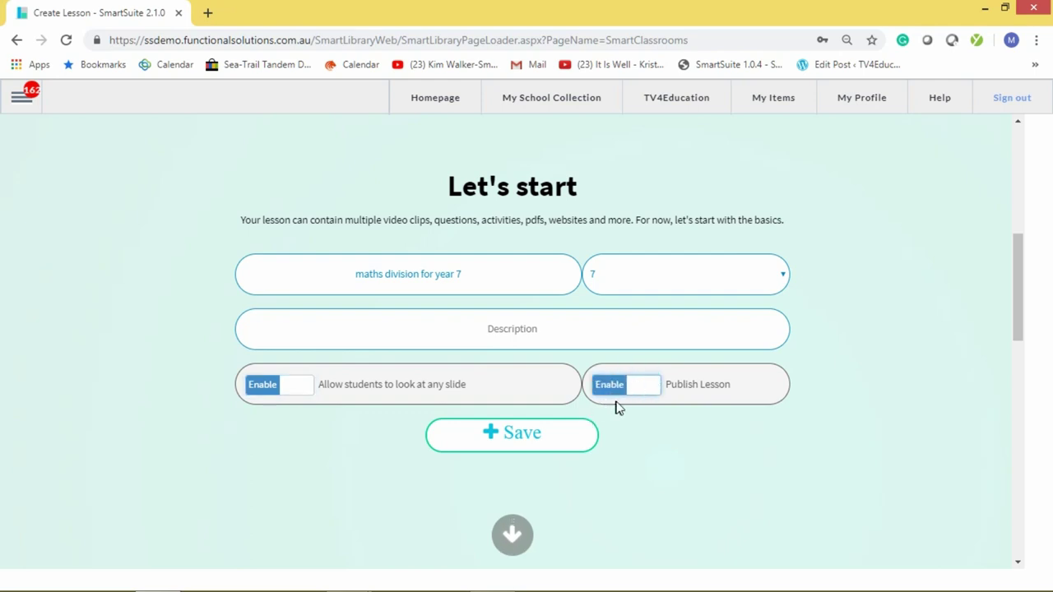
{"action": "left_click", "coordinate": [514, 429]}
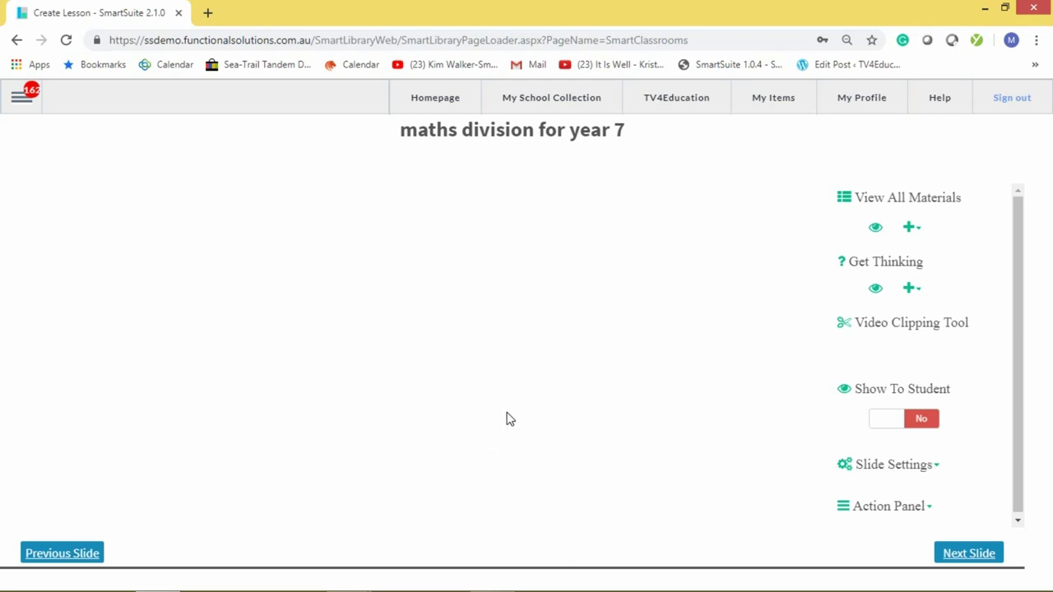
Search YouTube for "division maths" and add "Division for Kids | Basic Math Learning Video" as lesson material
{"action": "left_click", "coordinate": [914, 232]}
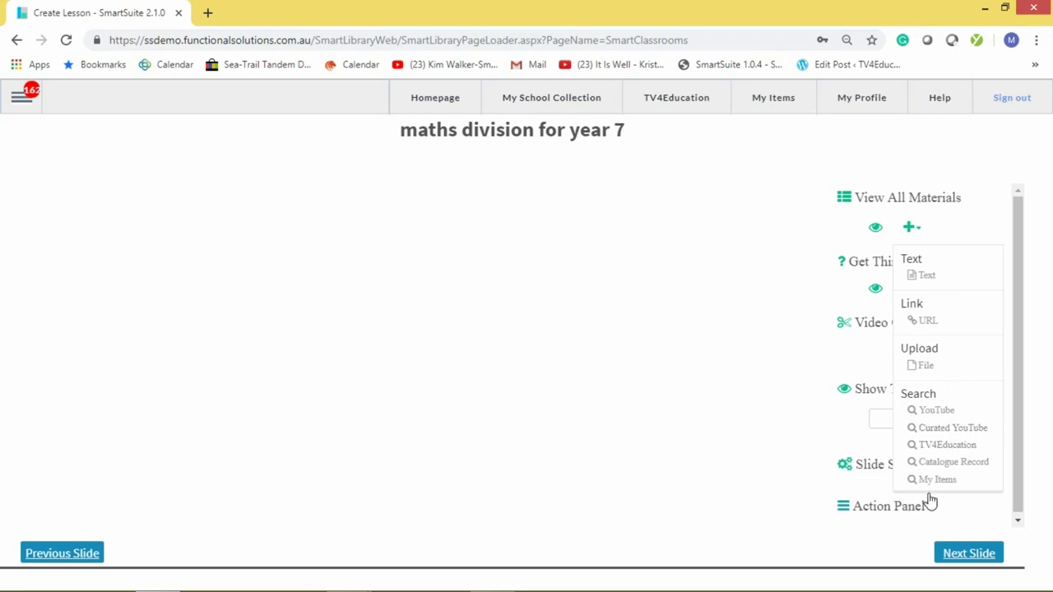
{"action": "left_click", "coordinate": [926, 410]}
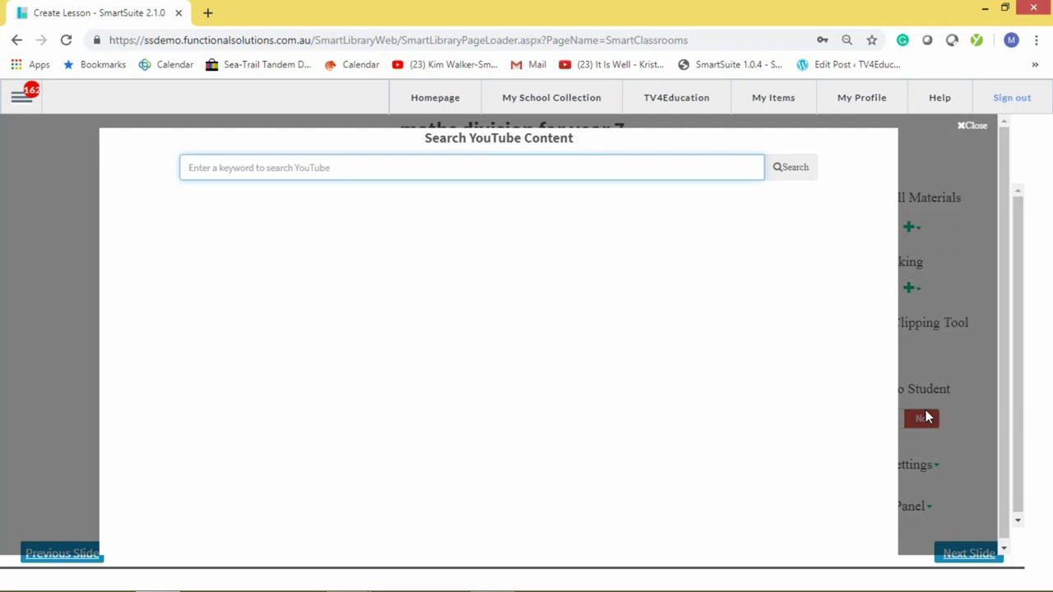
{"action": "type", "text": "divis"}
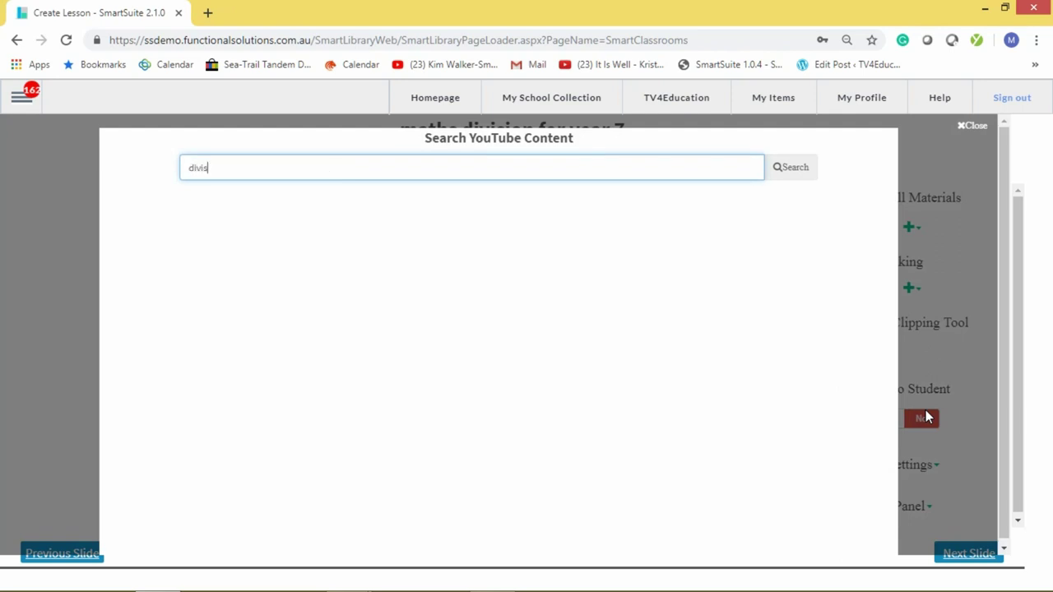
{"action": "type", "text": "ion maths"}
{"action": "key", "text": "Return"}
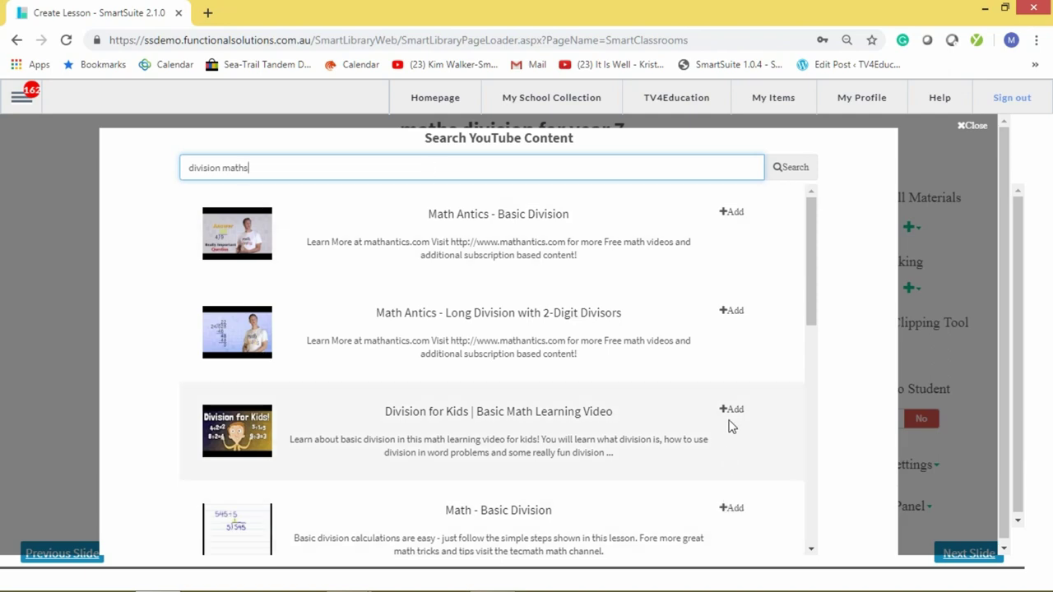
{"action": "left_click", "coordinate": [735, 411]}
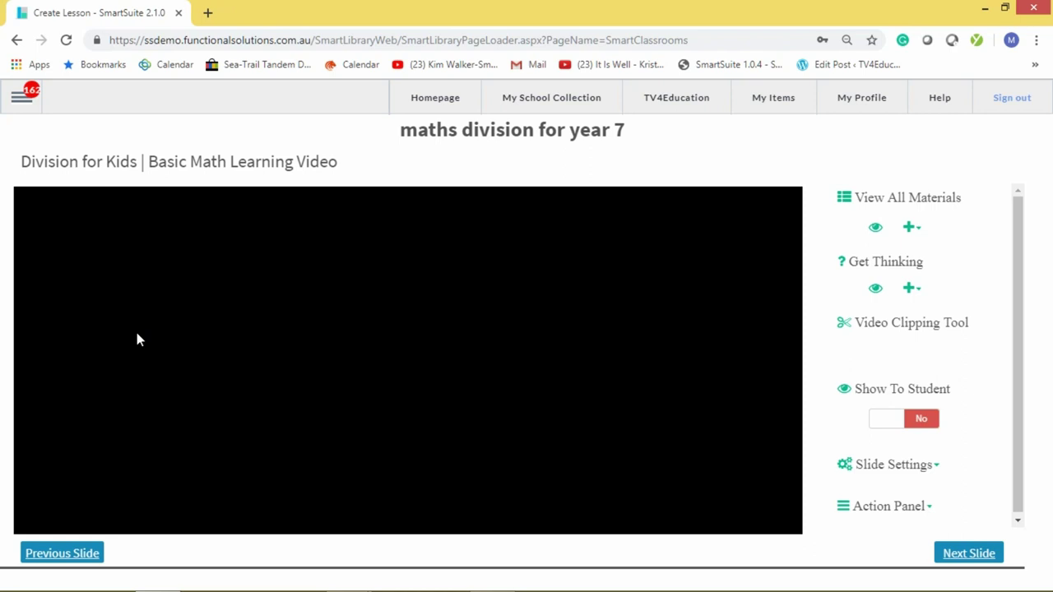
Open the slide's video in the Video Clipping Tool, play it, skip to about 00:03:00 and dismiss the suggested videos
{"action": "left_click", "coordinate": [914, 323]}
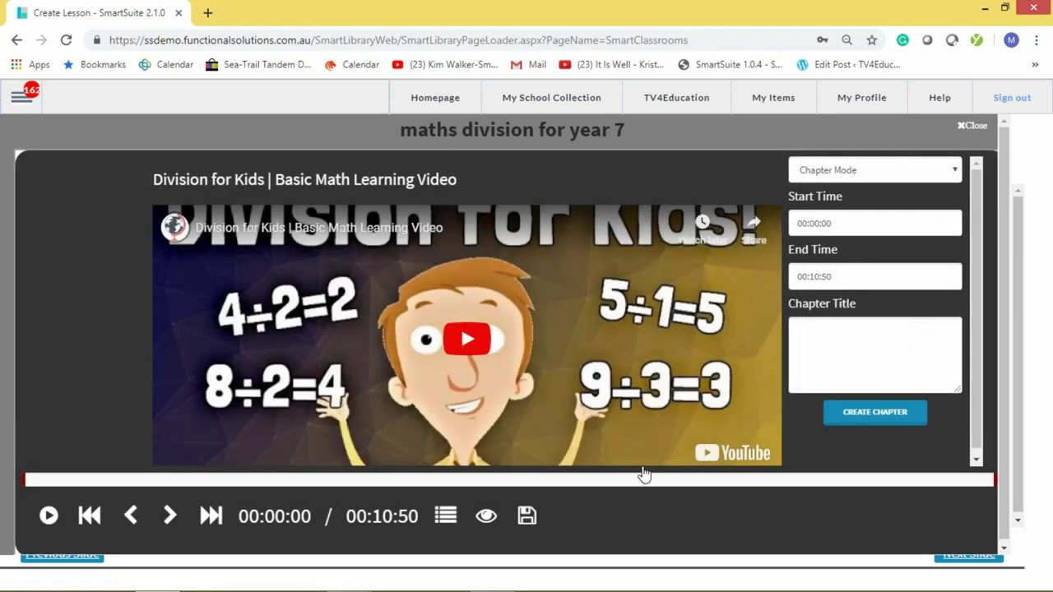
{"action": "left_click", "coordinate": [49, 515]}
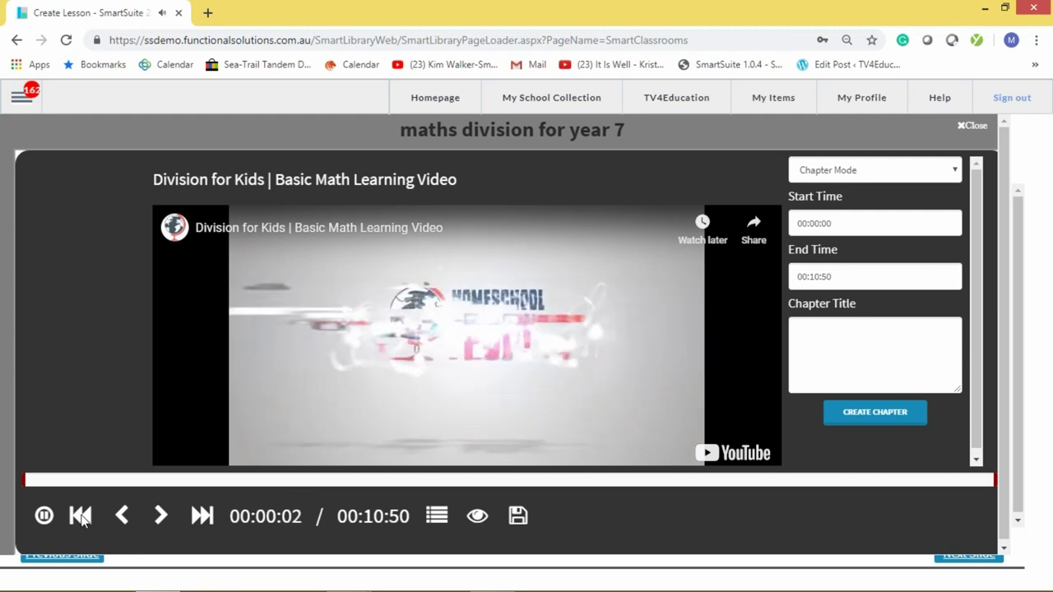
{"action": "left_click_drag", "start_coordinate": [273, 486], "coordinate": [292, 486]}
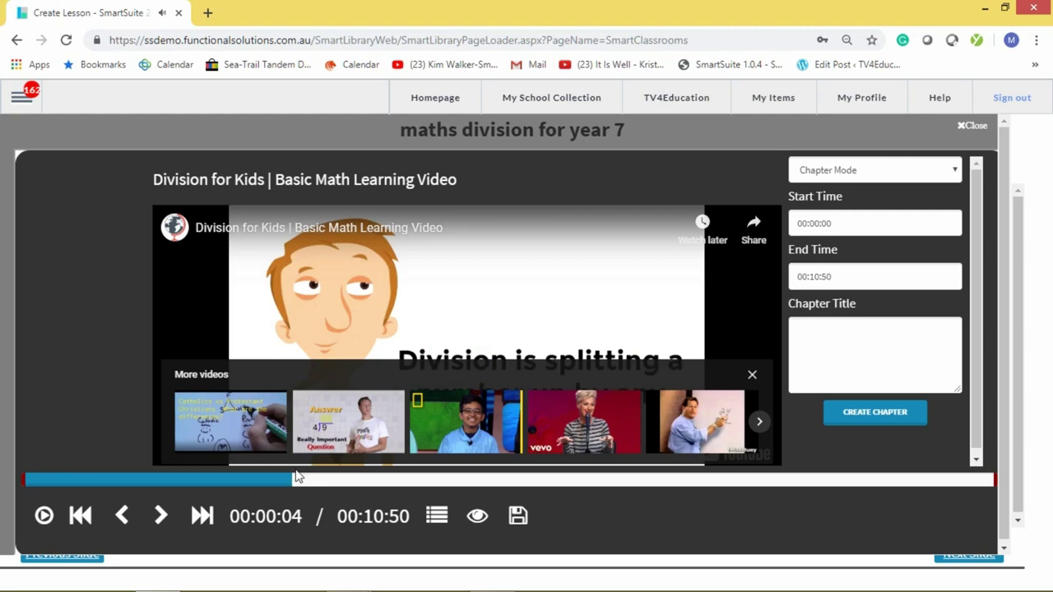
{"action": "left_click", "coordinate": [750, 380]}
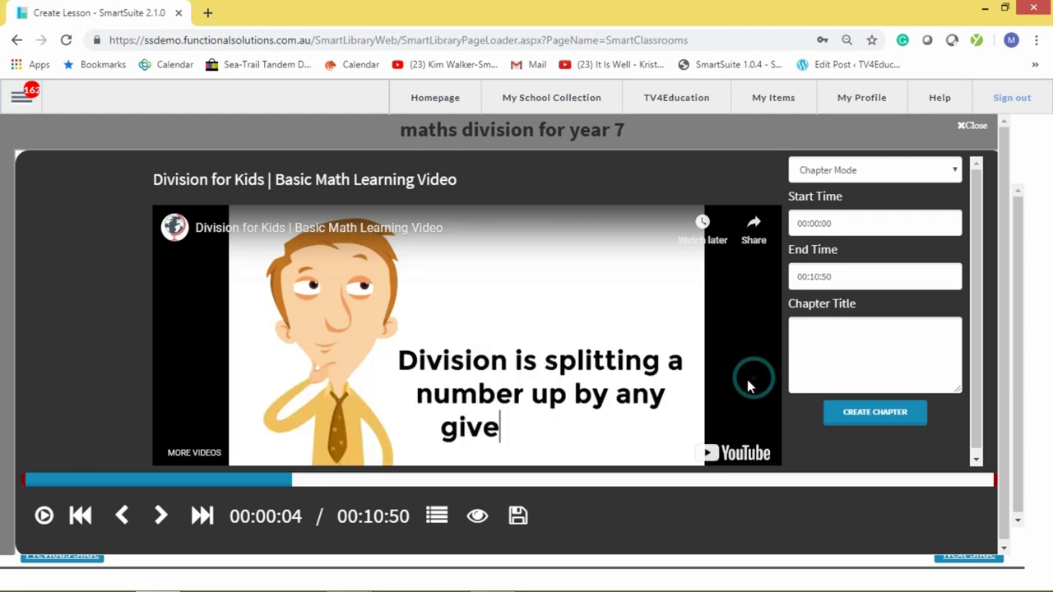
Create a chapter titled "1" that runs from 00:03:00 to 00:03:22 in the video
{"action": "left_click", "coordinate": [120, 516]}
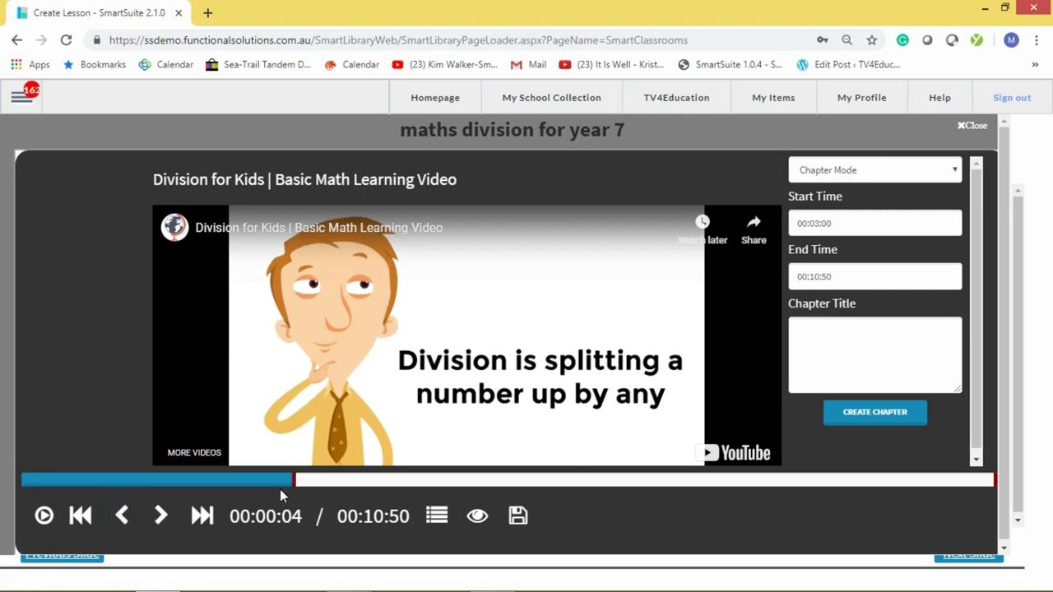
{"action": "left_click", "coordinate": [327, 483]}
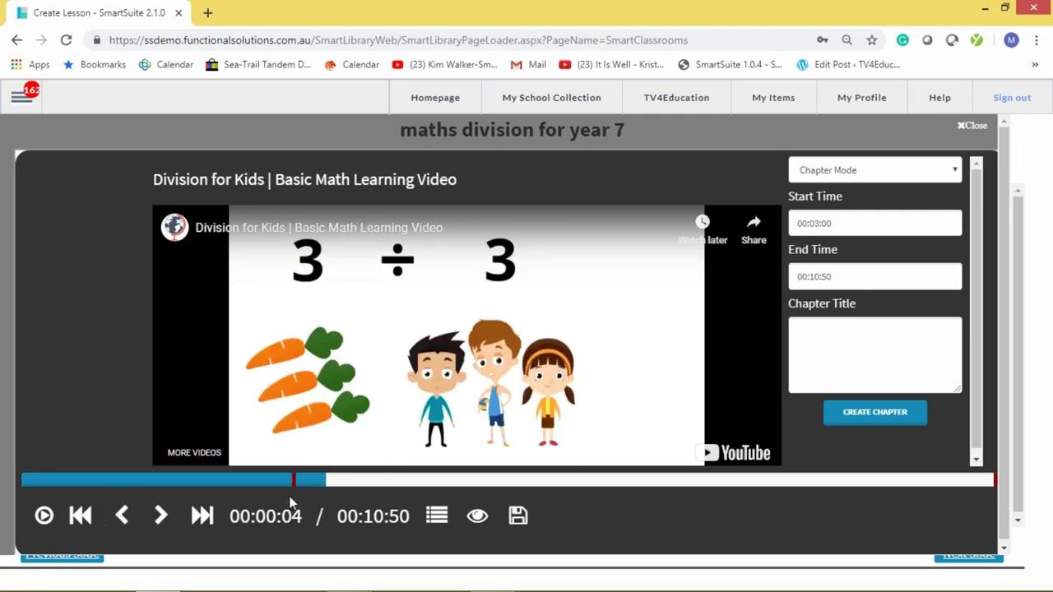
{"action": "left_click", "coordinate": [162, 516]}
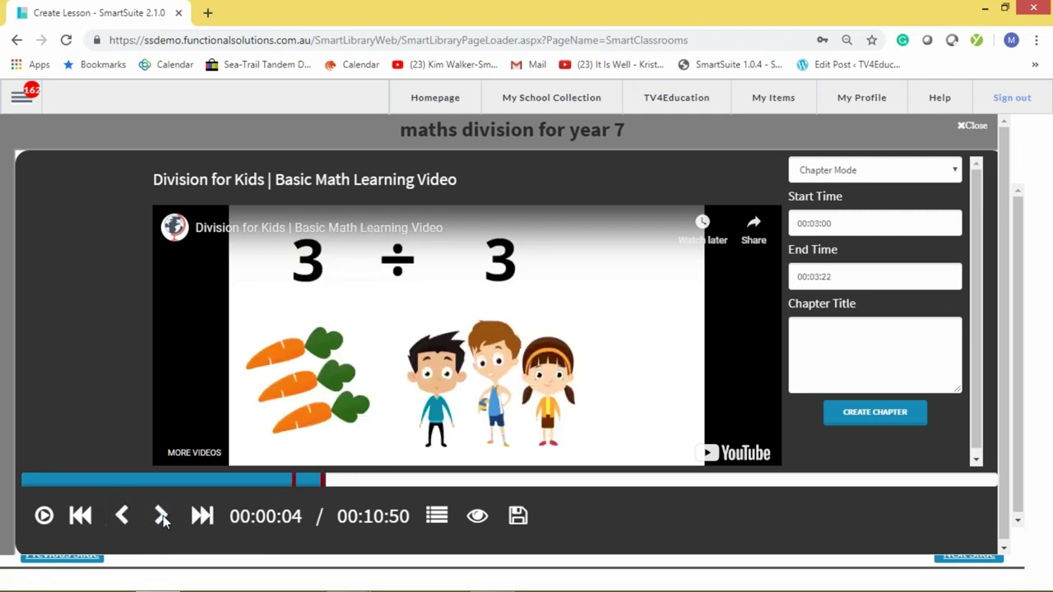
{"action": "left_click", "coordinate": [872, 333]}
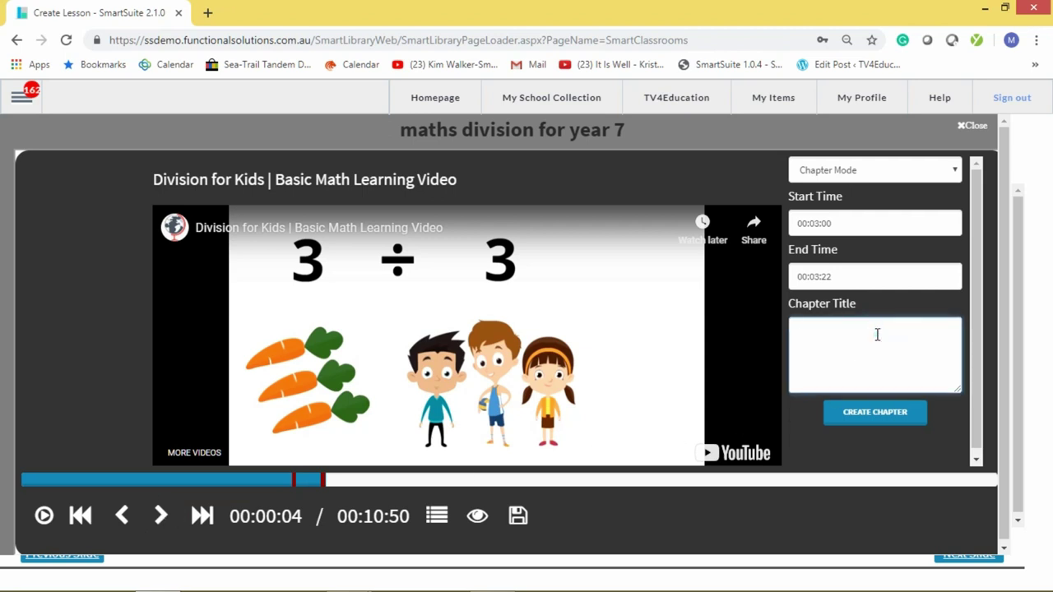
{"action": "type", "text": "1"}
{"action": "left_click", "coordinate": [874, 412]}
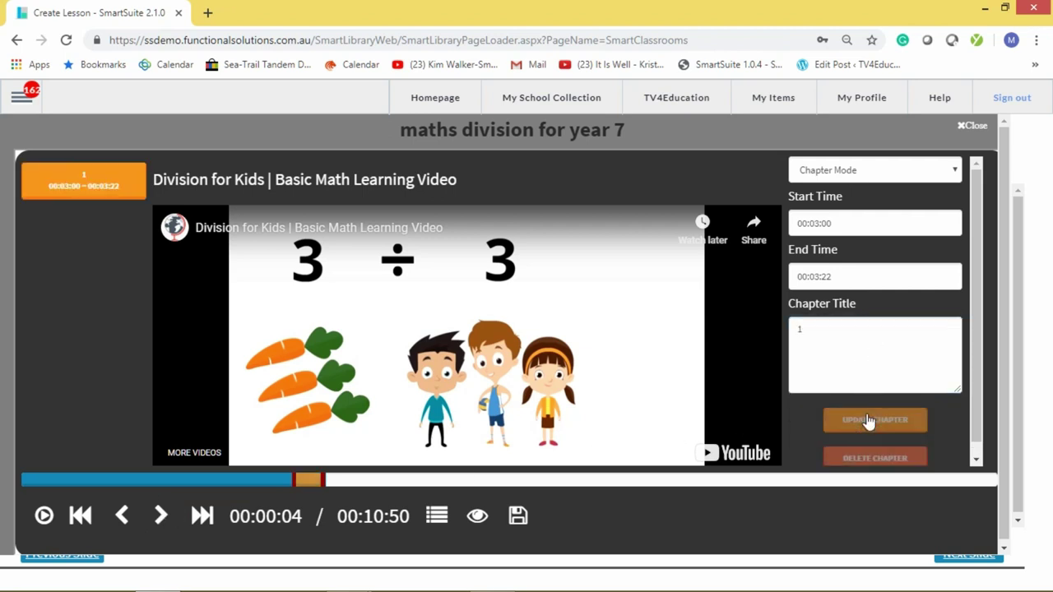
Create a second chapter titled "2" that runs from 00:05:30 to 00:06:39 in the video
{"action": "left_click", "coordinate": [518, 476]}
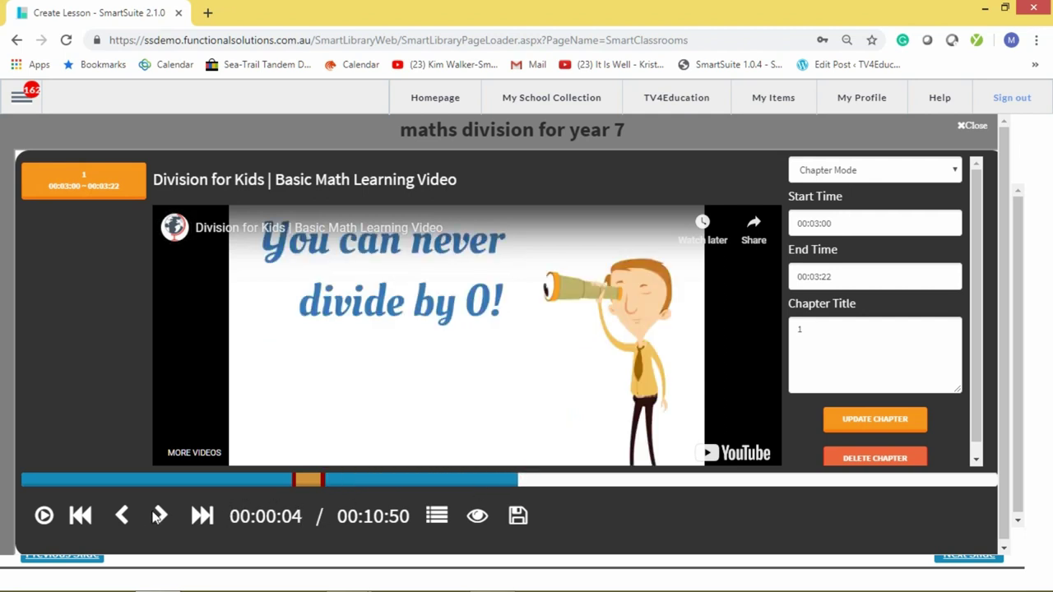
{"action": "left_click", "coordinate": [124, 515]}
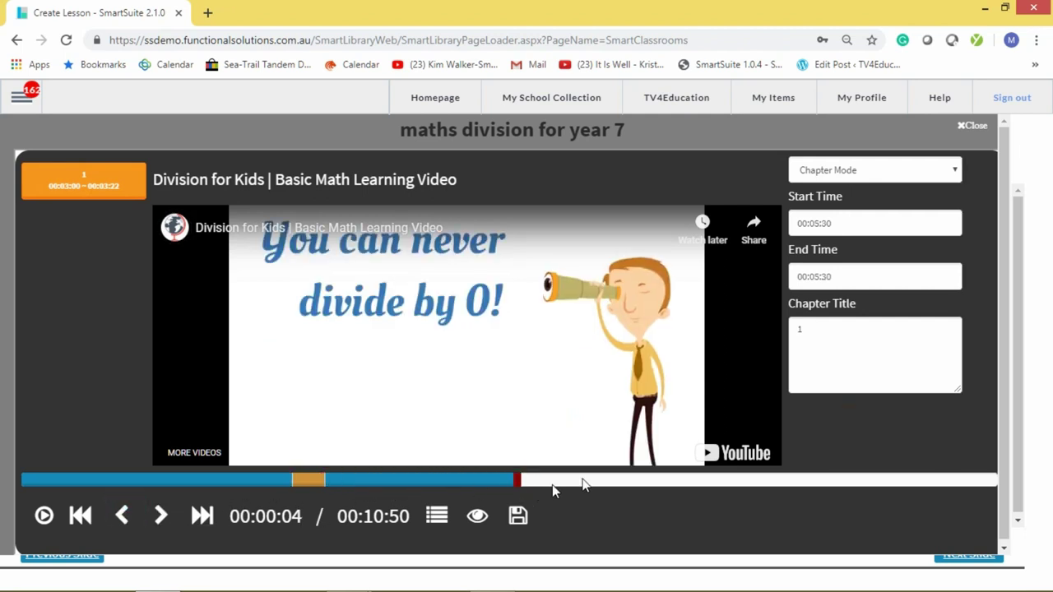
{"action": "left_click", "coordinate": [620, 486]}
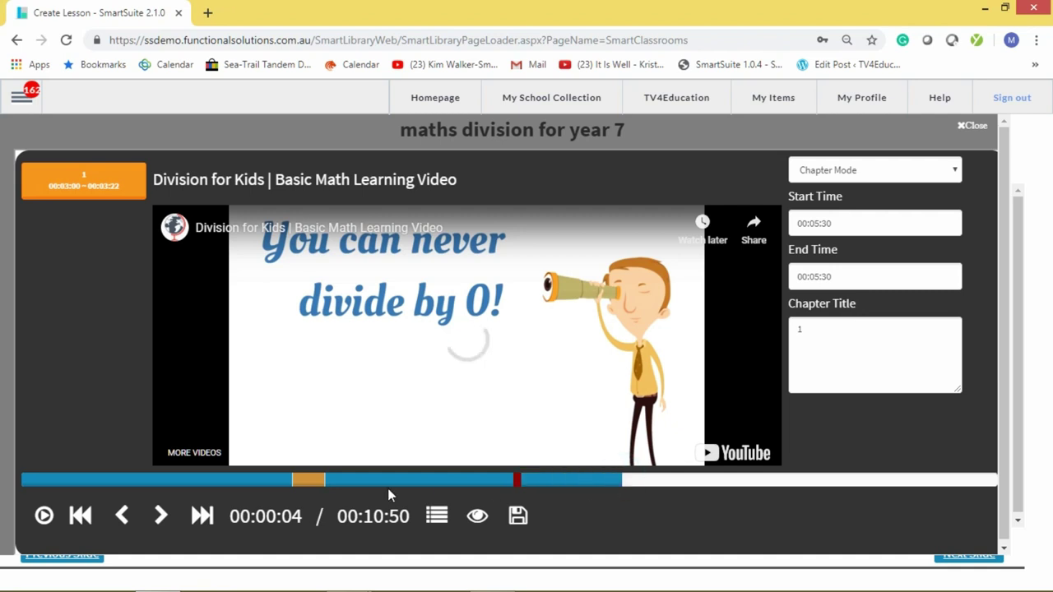
{"action": "left_click", "coordinate": [159, 515]}
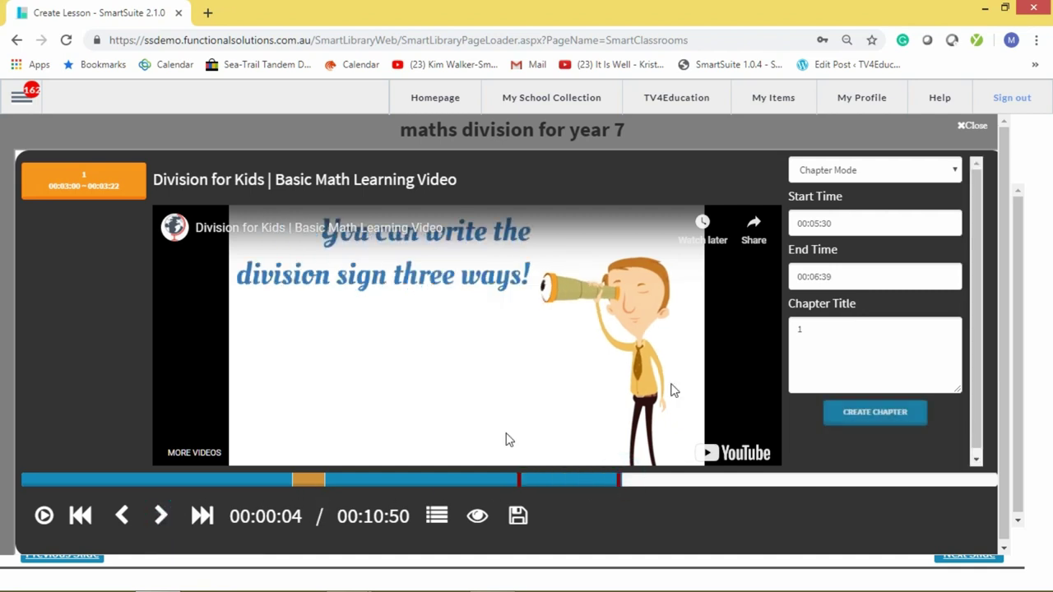
{"action": "double_click", "coordinate": [867, 341]}
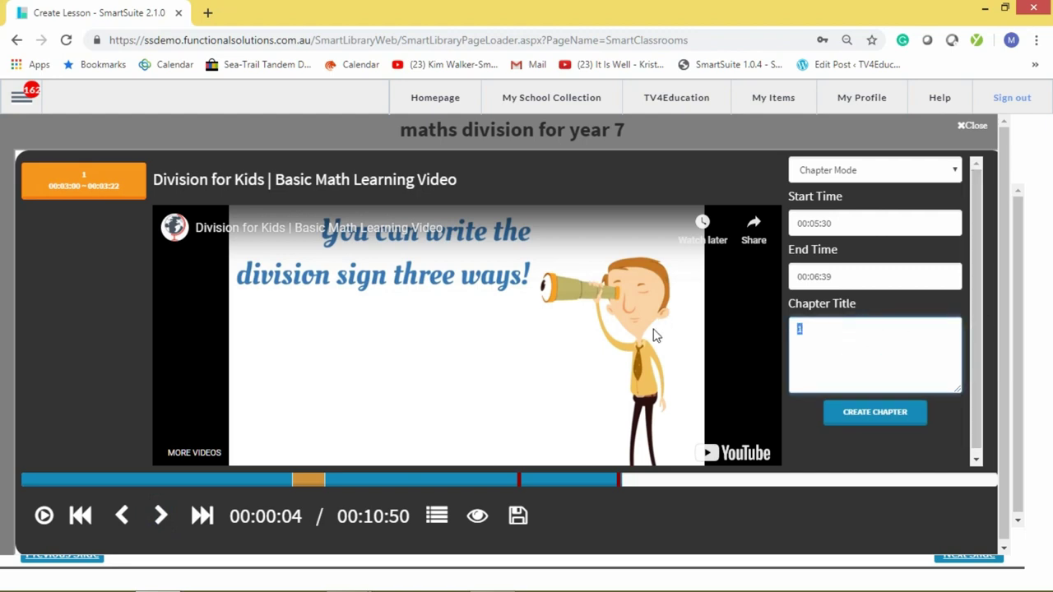
{"action": "type", "text": "2"}
{"action": "left_click", "coordinate": [893, 421]}
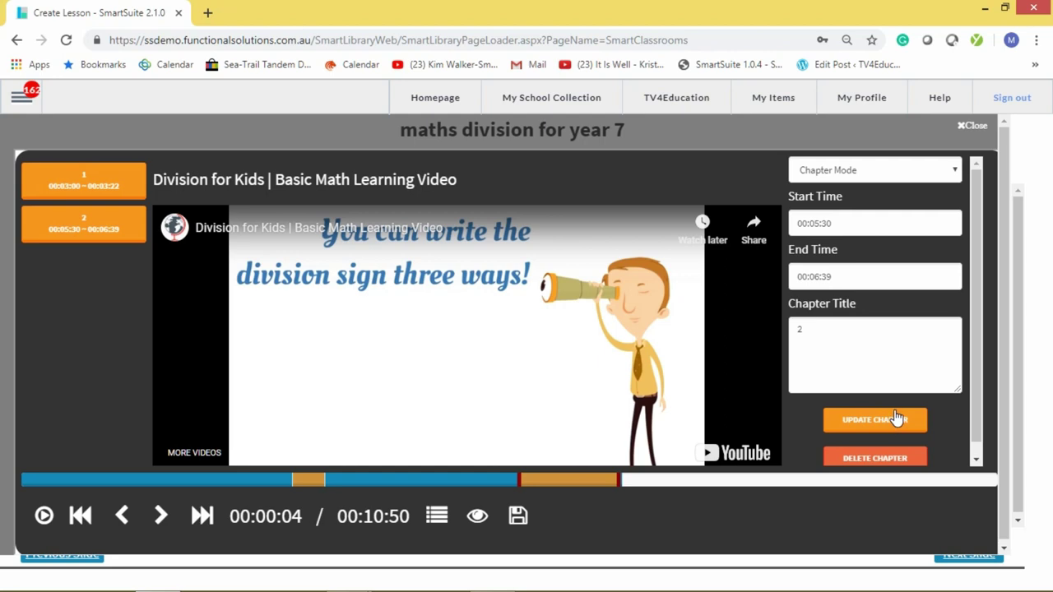
Save the edited video with its chapters and return to the lesson slide
{"action": "scroll", "coordinate": [897, 417], "scroll_direction": "down", "scroll_amount": 1}
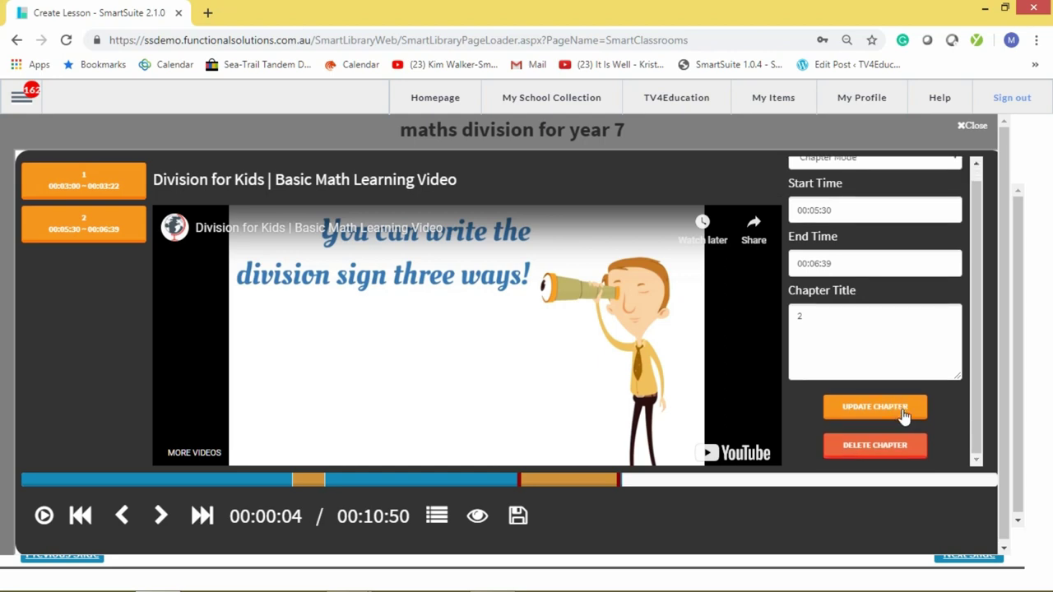
{"action": "left_click", "coordinate": [515, 518]}
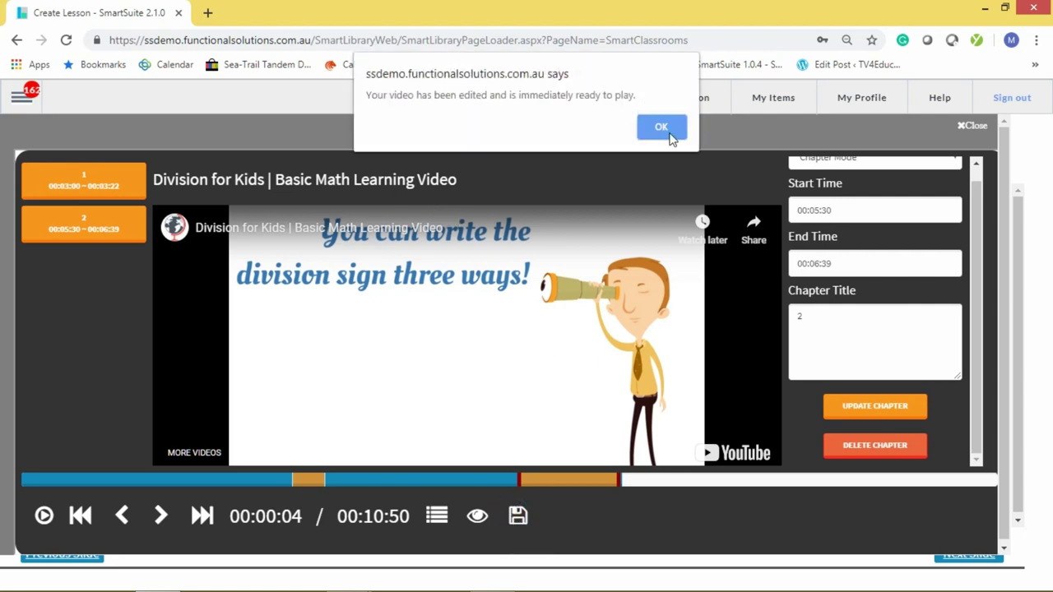
{"action": "left_click", "coordinate": [659, 129]}
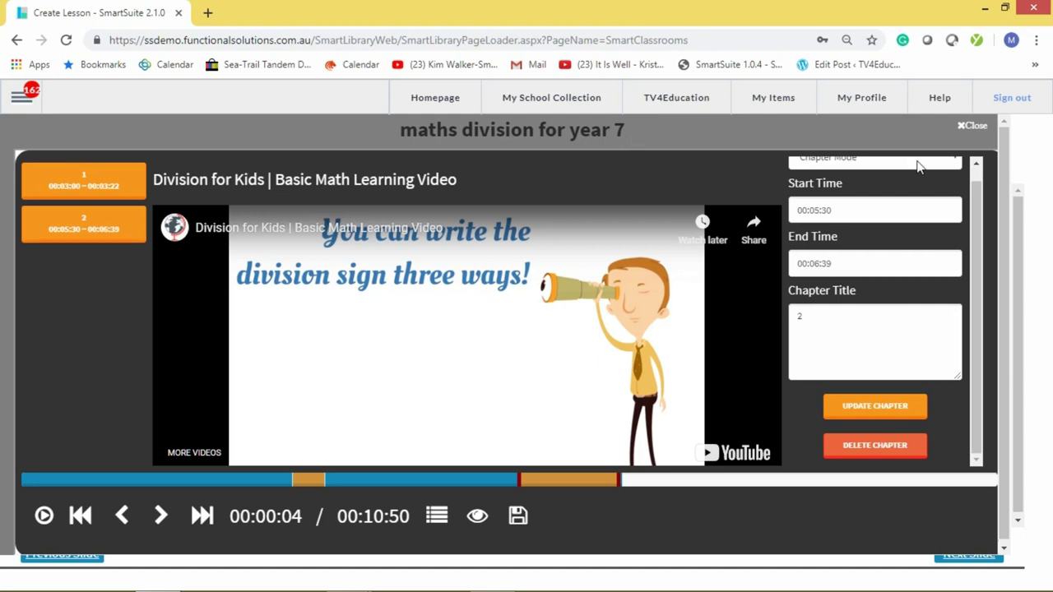
{"action": "left_click", "coordinate": [975, 126]}
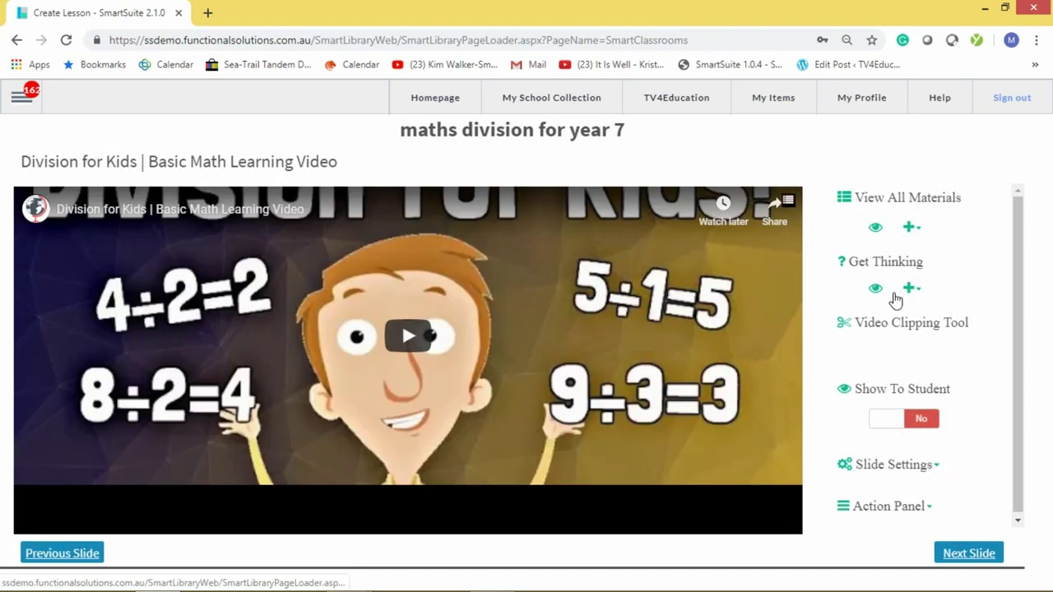
{"action": "left_click", "coordinate": [911, 228]}
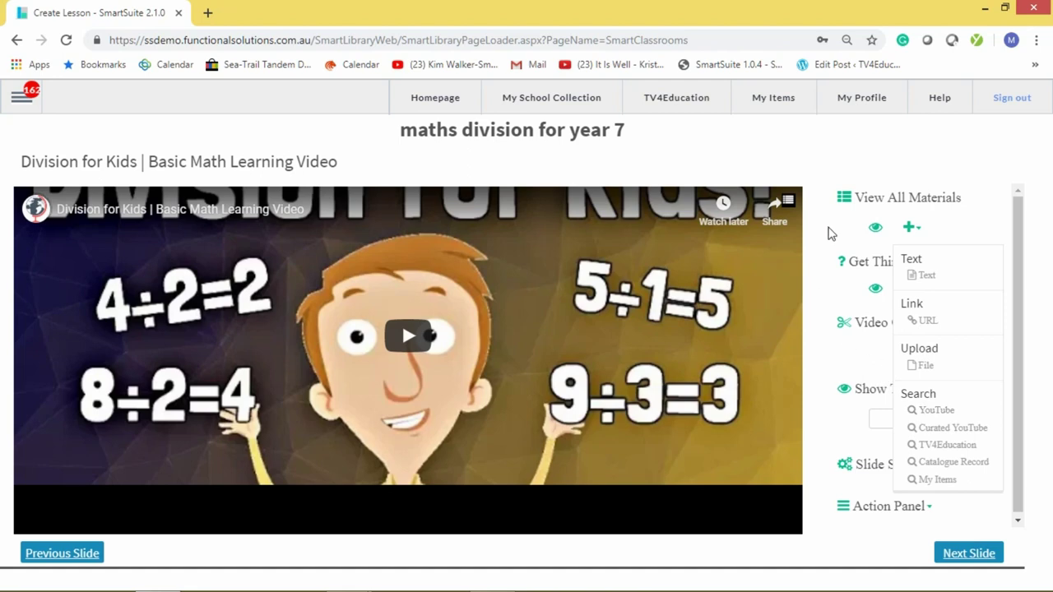
{"action": "left_click", "coordinate": [898, 138]}
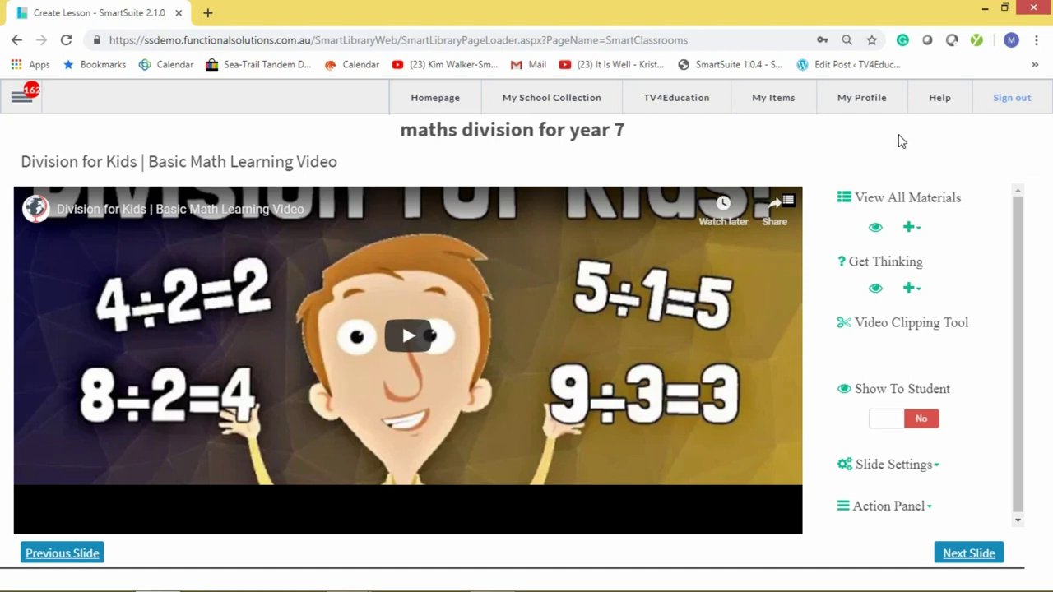
{"action": "left_click", "coordinate": [913, 288]}
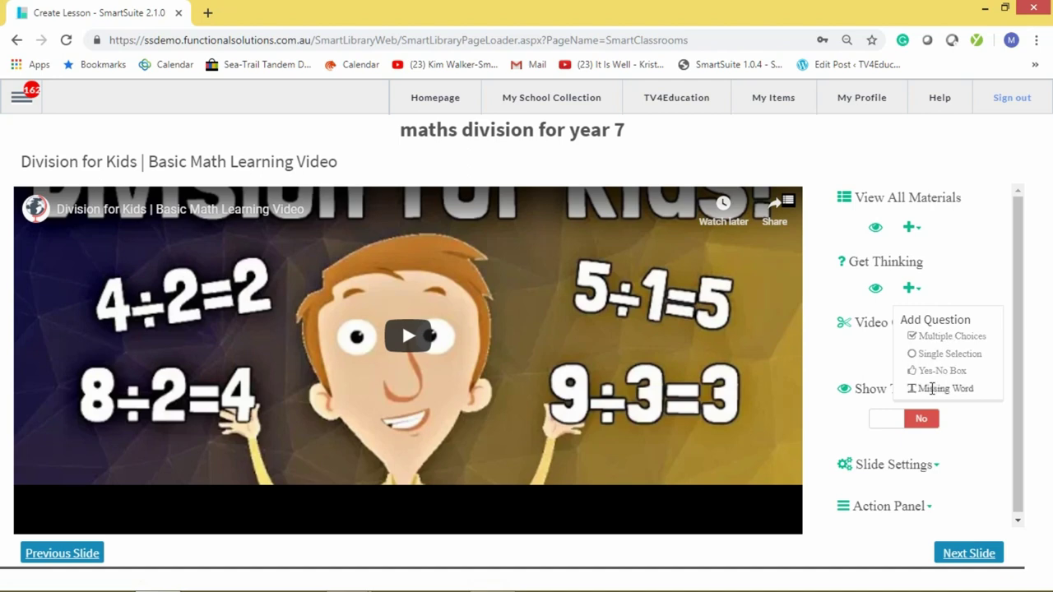
{"action": "left_click", "coordinate": [936, 335]}
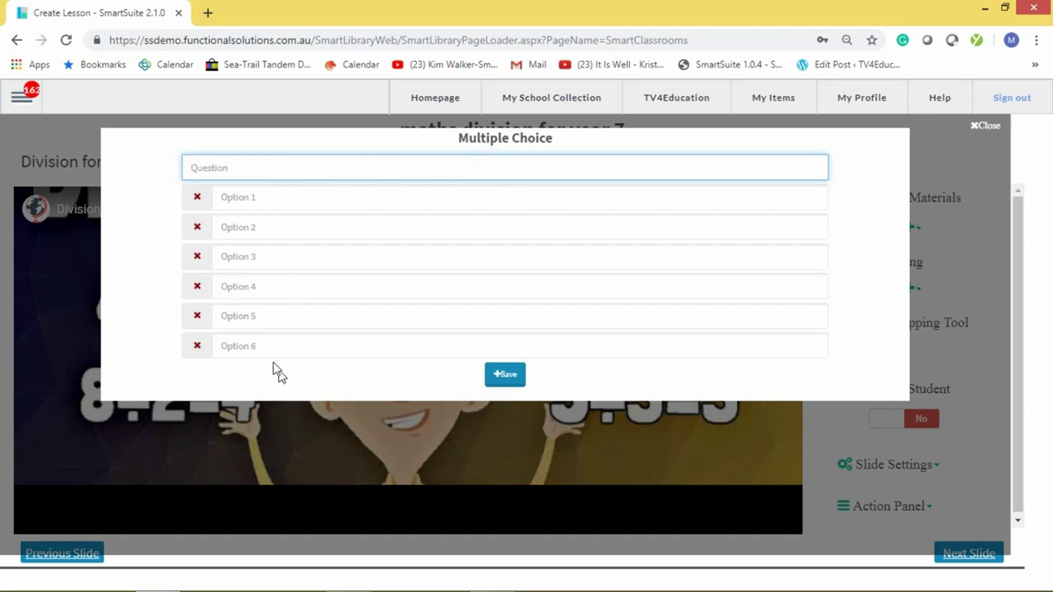
{"action": "left_click", "coordinate": [199, 231]}
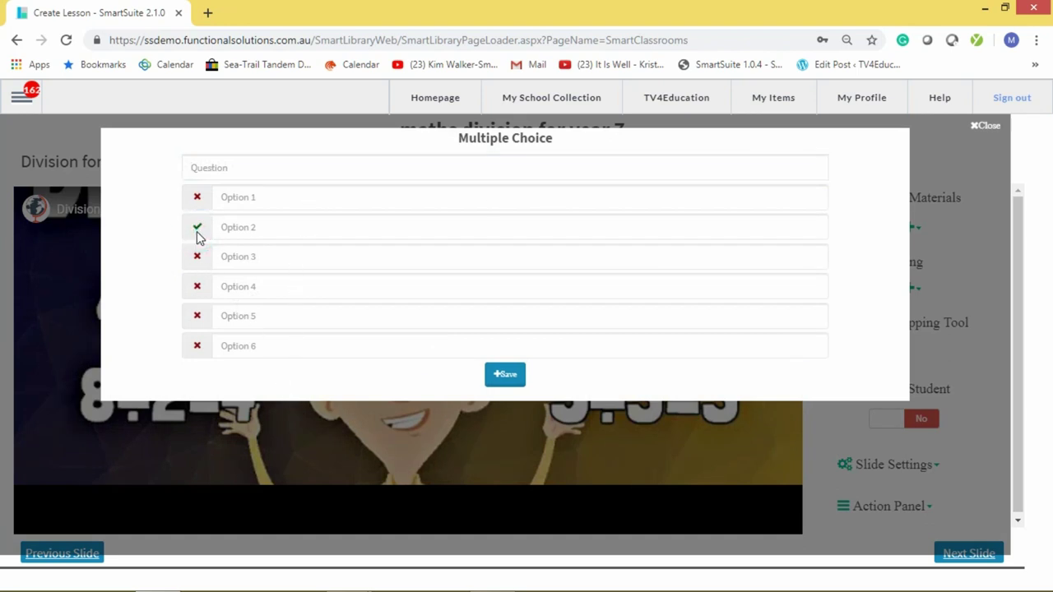
{"action": "left_click", "coordinate": [973, 127]}
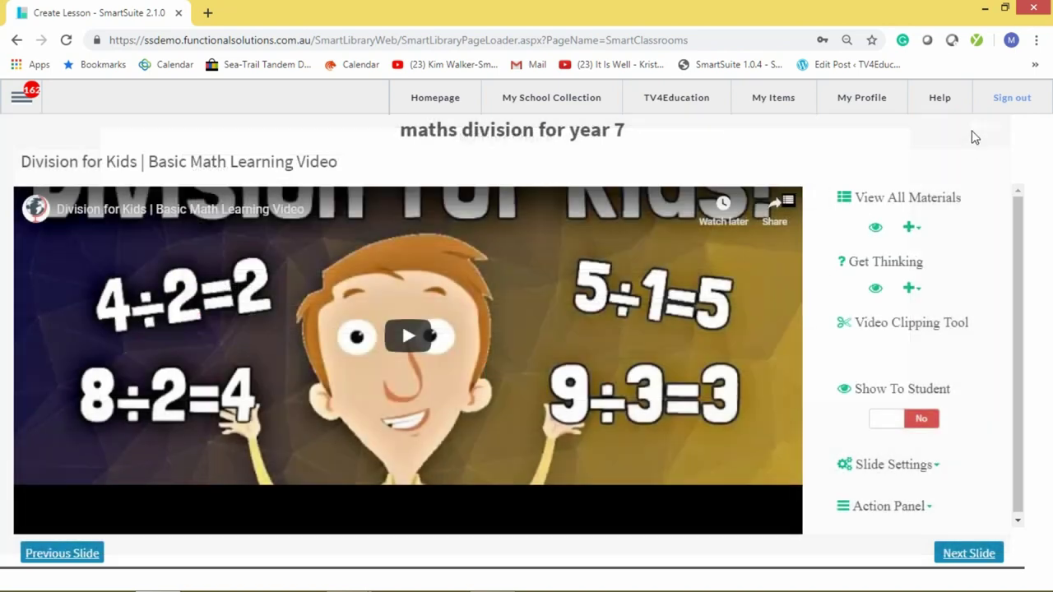
{"action": "left_click", "coordinate": [916, 296]}
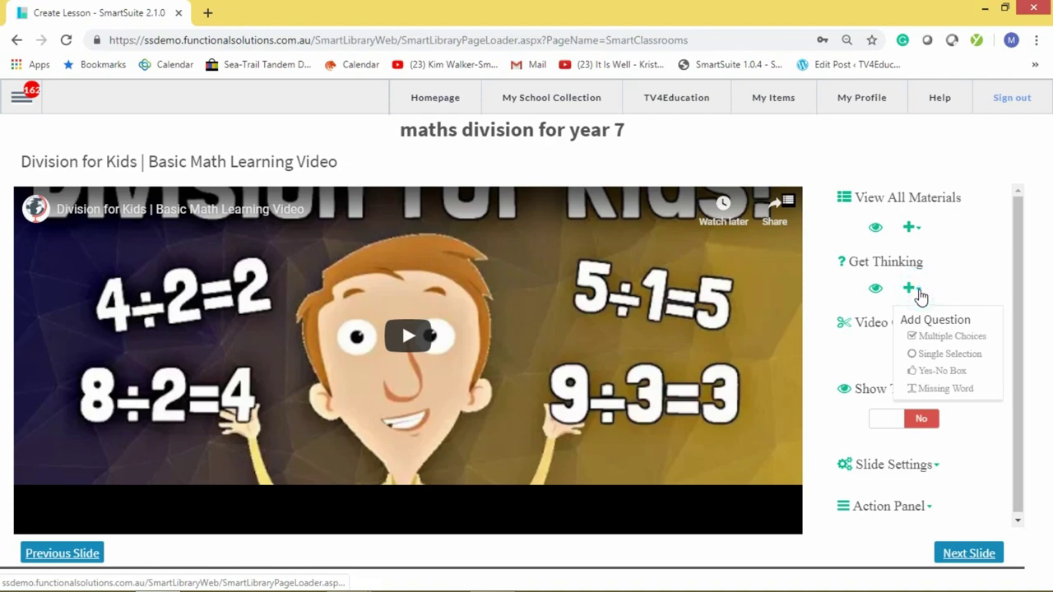
{"action": "left_click", "coordinate": [947, 342]}
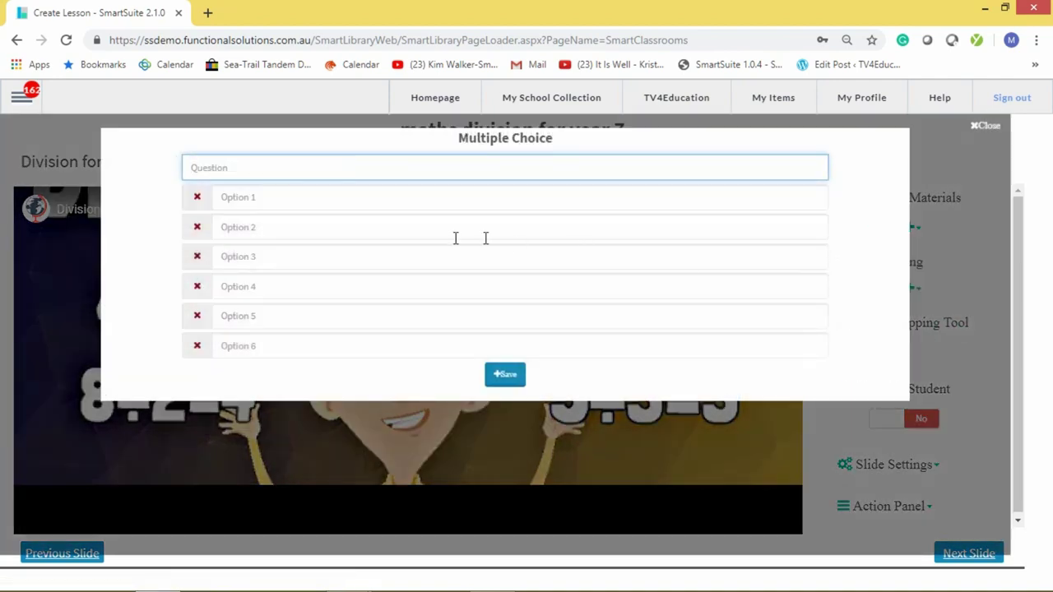
{"action": "left_click", "coordinate": [987, 126]}
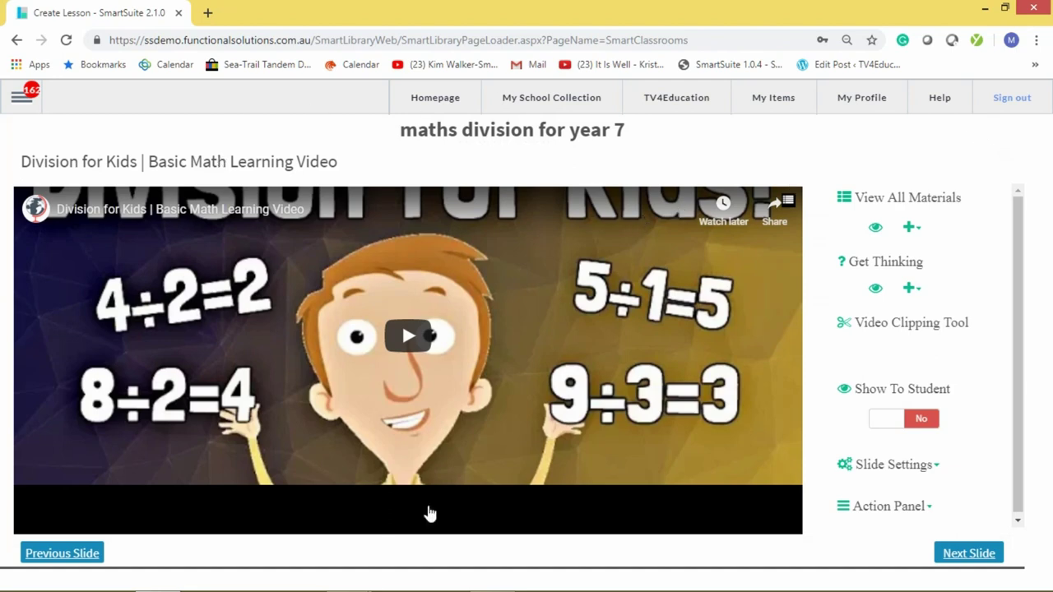
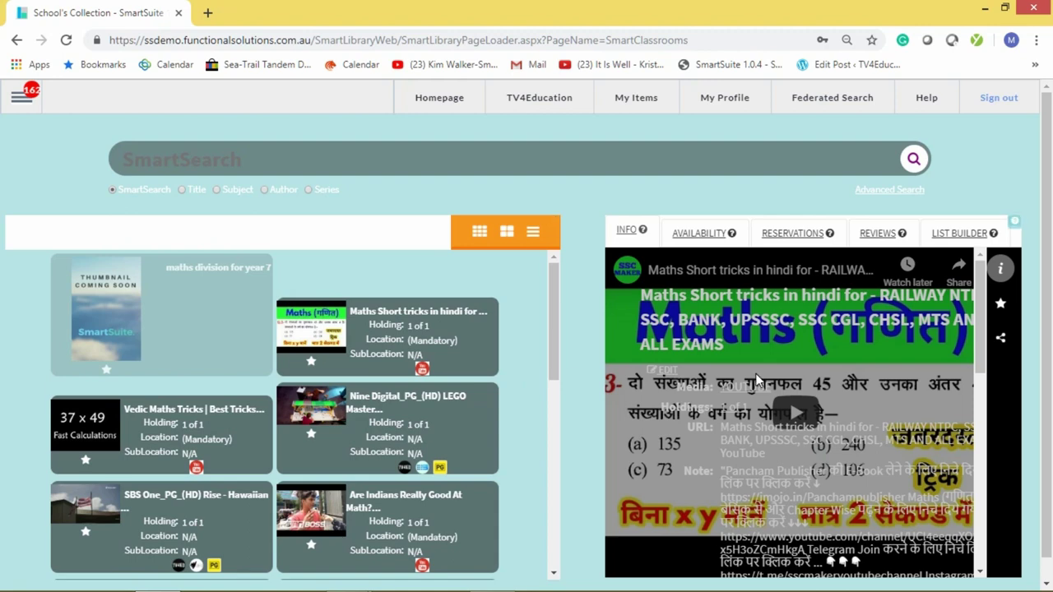
Show the sharing options of the "Maths Short tricks in hindi" video and select its whole share link
{"action": "left_click", "coordinate": [1002, 339]}
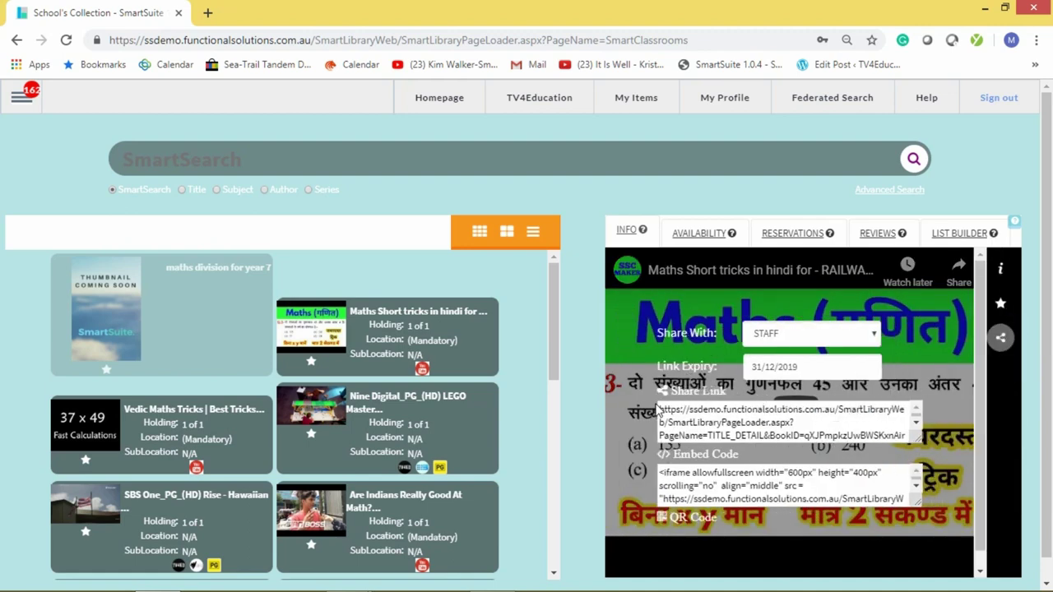
{"action": "left_click_drag", "start_coordinate": [659, 409], "coordinate": [877, 466]}
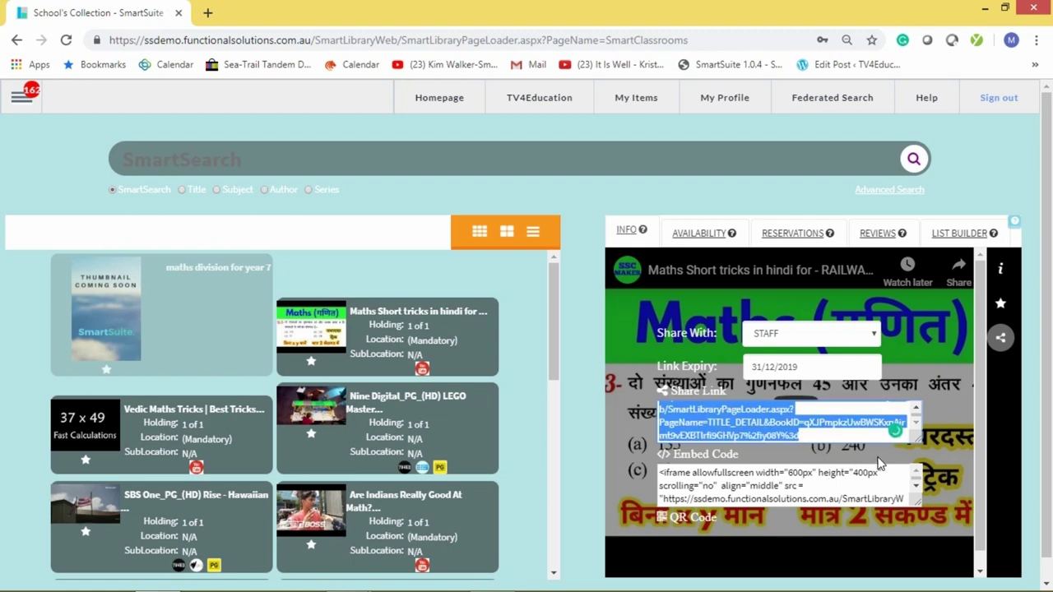